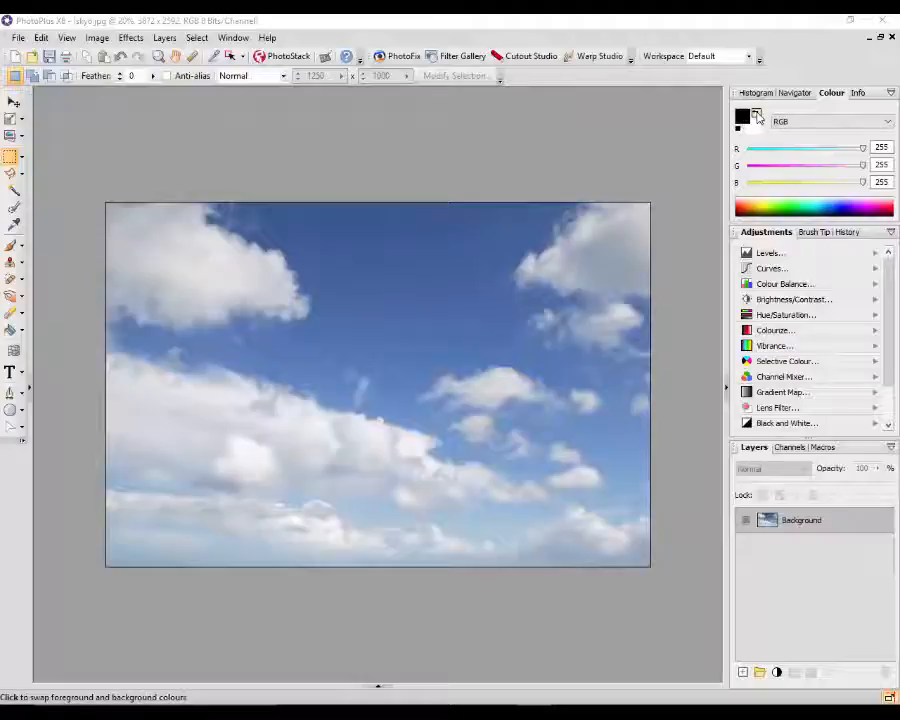
# - Make white the foreground colour and place a text box on the sky beside the upper-left cloud
pyautogui.click(756, 115)
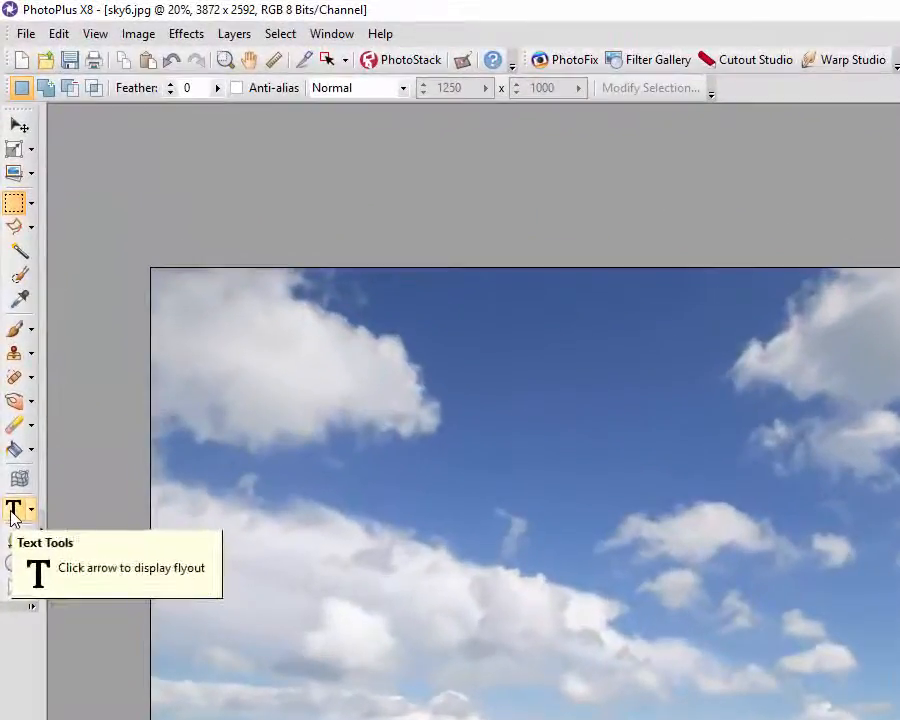
pyautogui.click(10, 374)
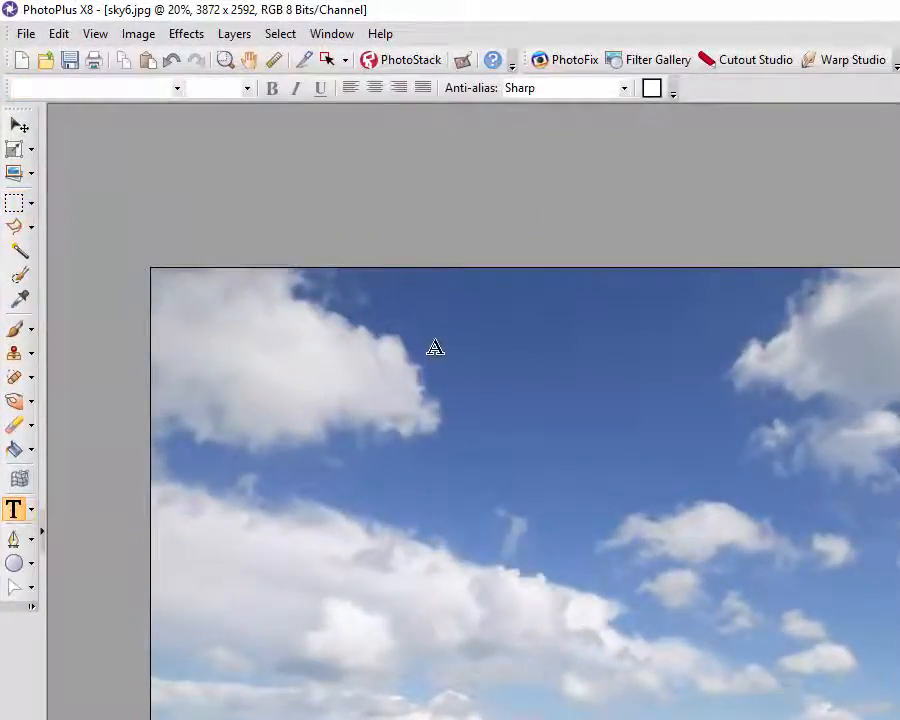
pyautogui.moveTo(442, 340); pyautogui.dragTo(492, 414)
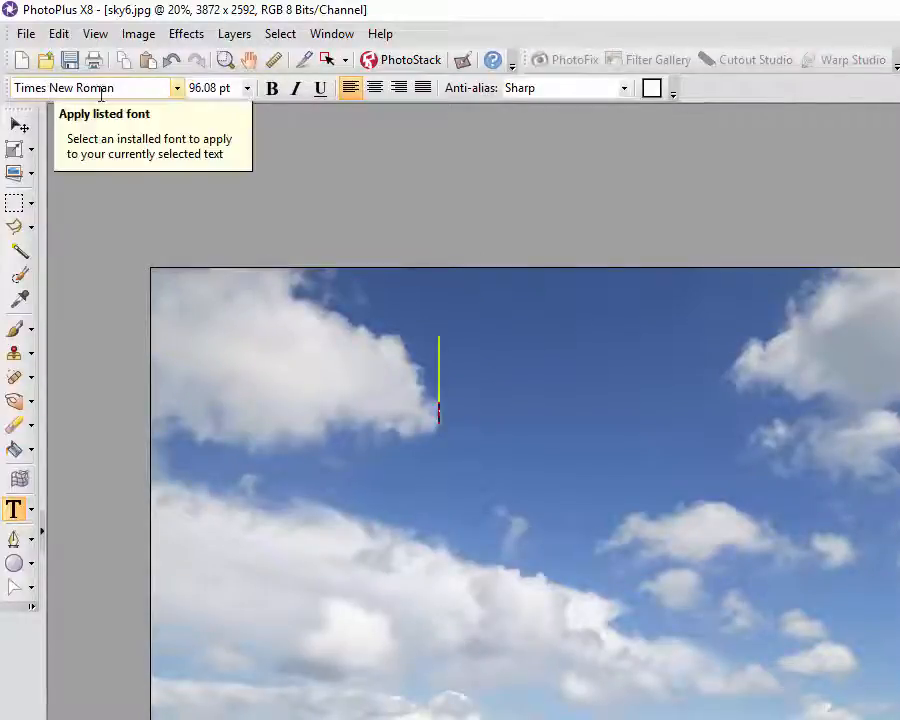
# - Choose Dragline BTN Dm from the font list for the 96.08 pt text
pyautogui.click(176, 88)
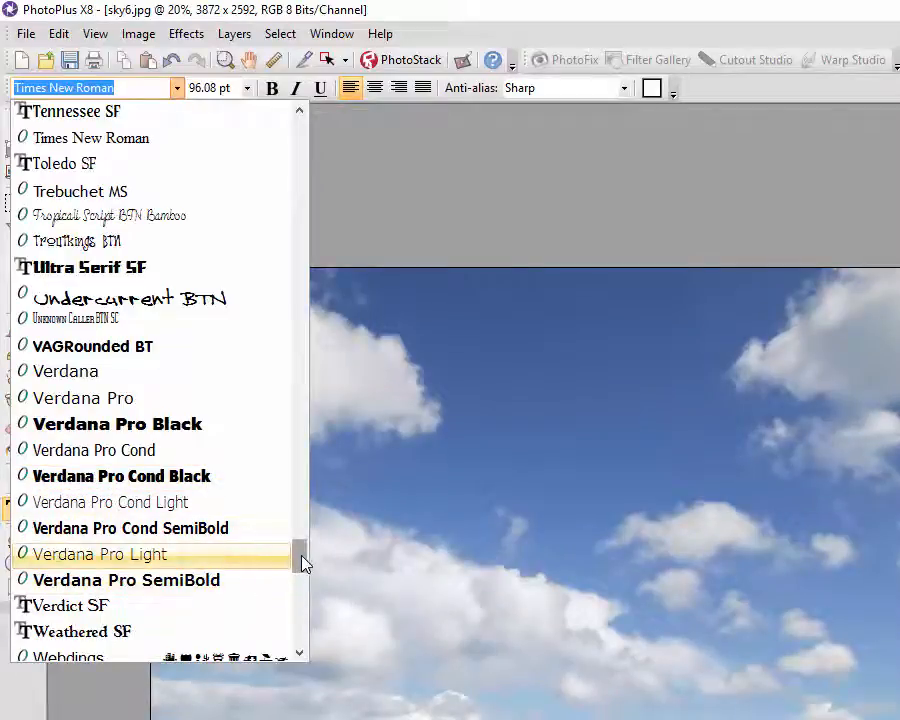
pyautogui.moveTo(301, 561)
pyautogui.mouseDown()
pyautogui.moveTo(306, 340)
pyautogui.moveTo(306, 348)
pyautogui.moveTo(295, 261)
pyautogui.mouseUp()
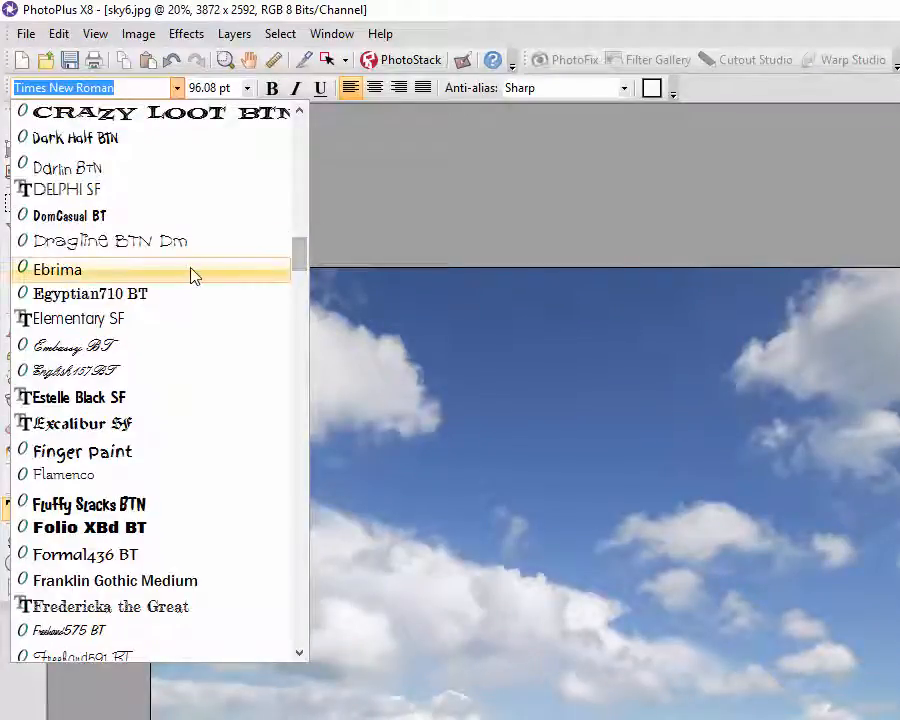
pyautogui.click(96, 250)
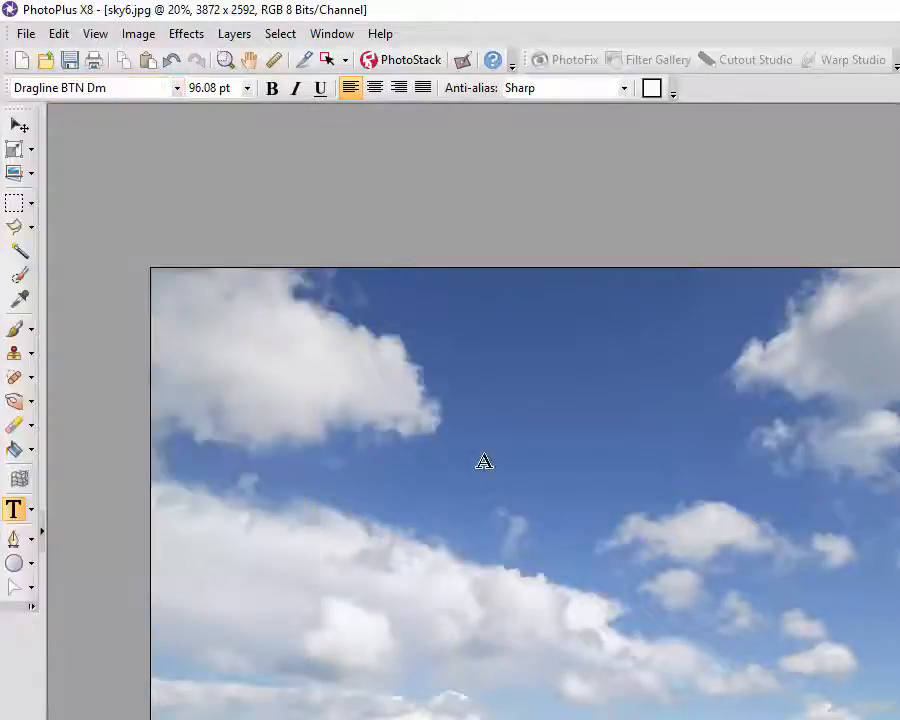
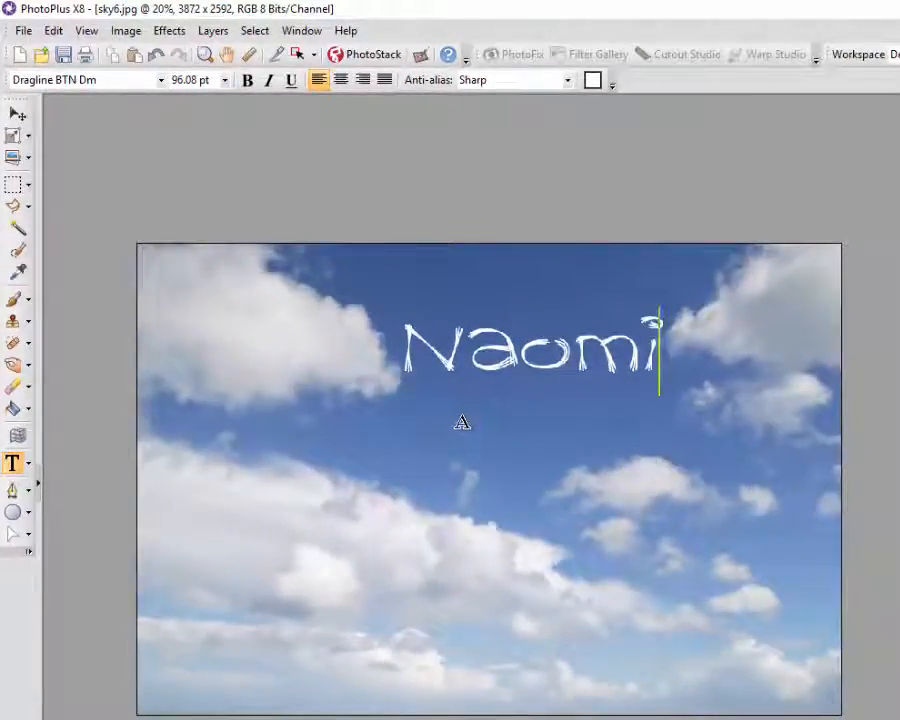
# - Type the first name, then the surname on a second line, in white Dragline lettering
pyautogui.press('Return')
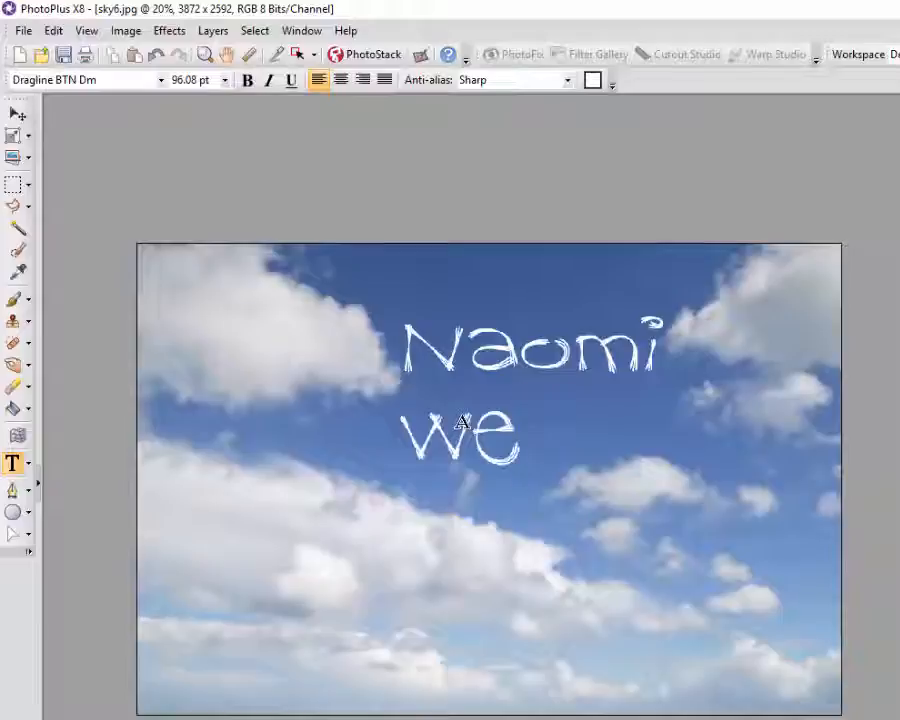
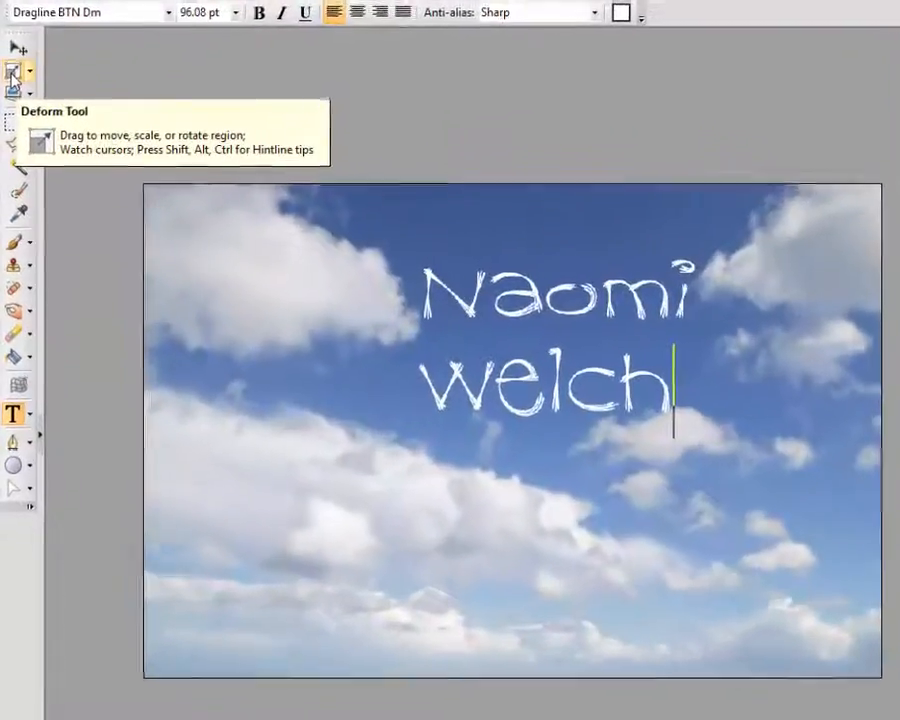
# - Drag the text's corners with the Deform tool to skew, widen and slightly tilt it
pyautogui.click(10, 114)
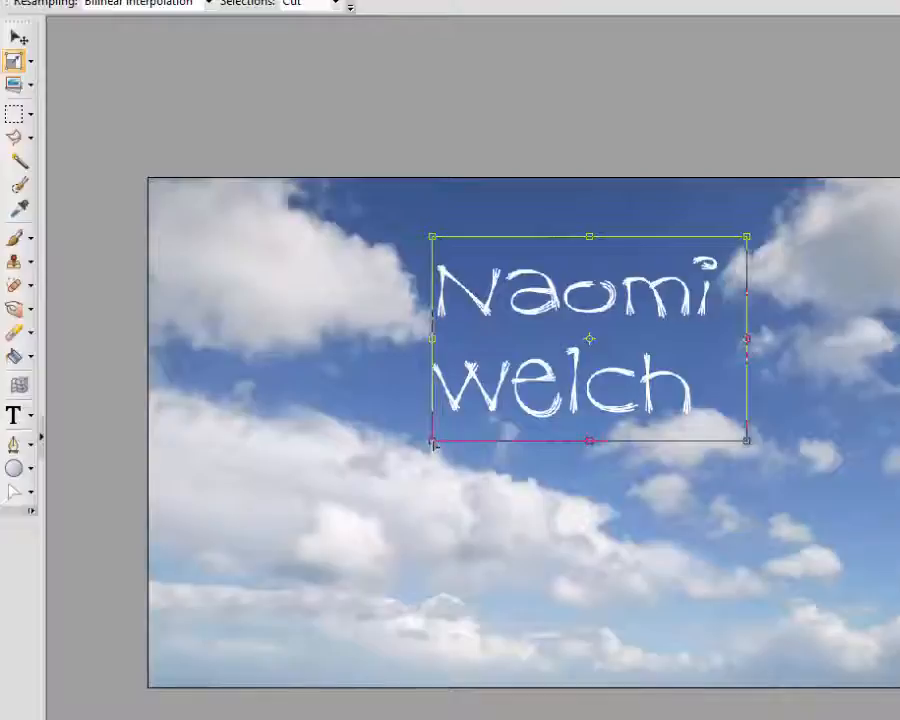
pyautogui.moveTo(432, 443); pyautogui.dragTo(488, 491)
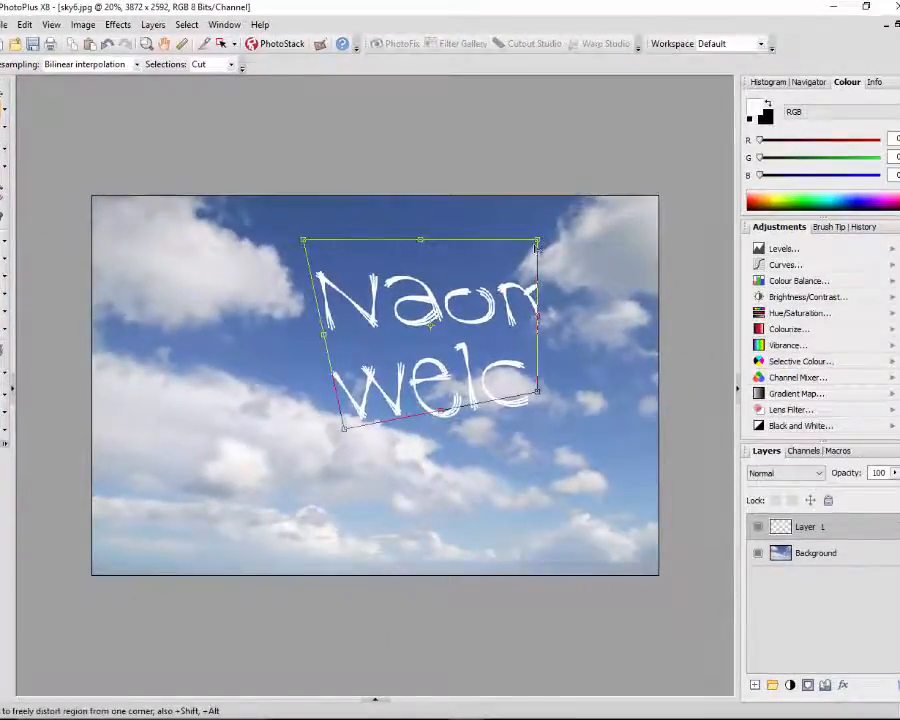
pyautogui.moveTo(538, 243); pyautogui.dragTo(568, 213)
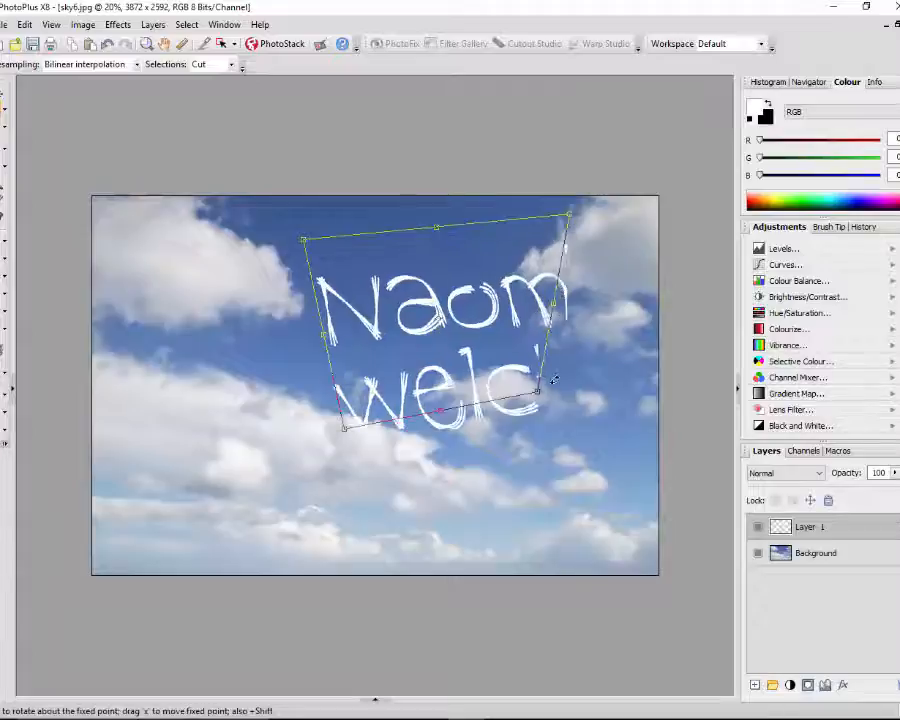
pyautogui.moveTo(555, 310); pyautogui.dragTo(600, 338)
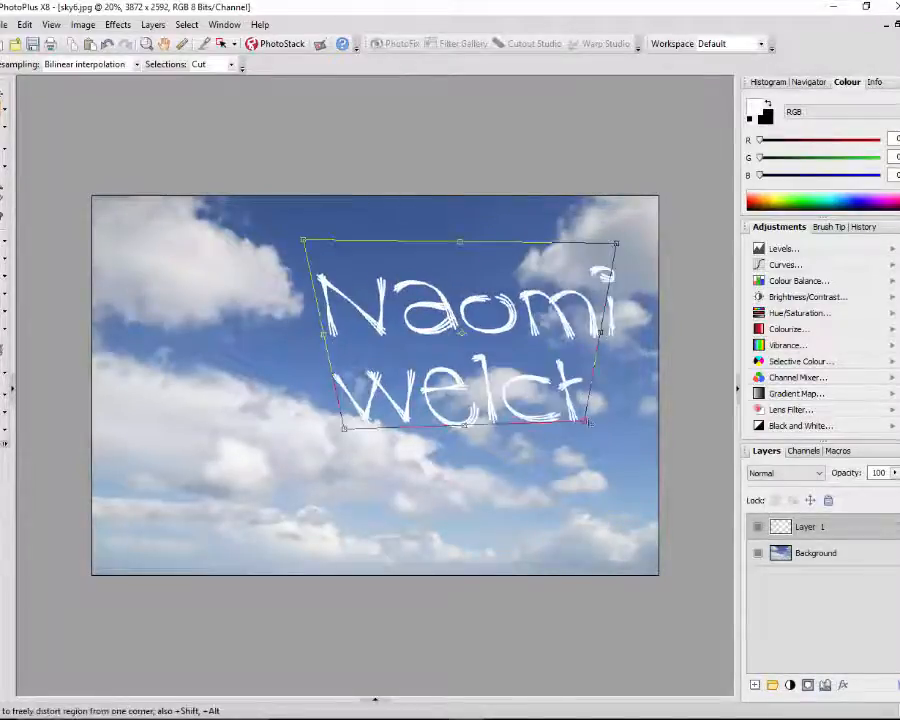
pyautogui.moveTo(585, 421); pyautogui.dragTo(614, 413)
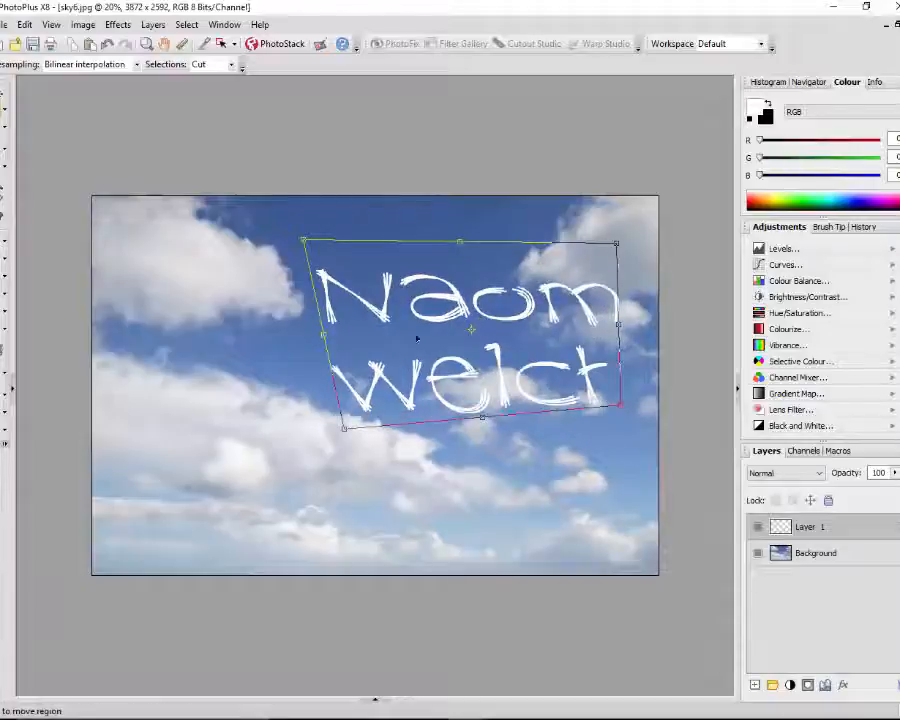
# - Move the text up and left, enlarge and tilt it once more, then nudge it right
pyautogui.click(3, 92)
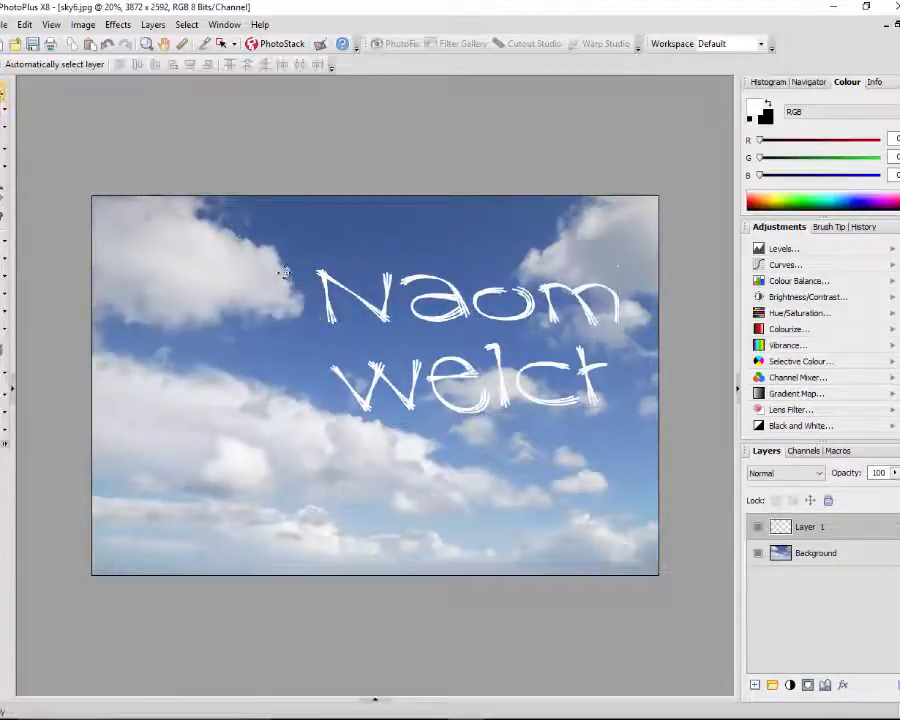
pyautogui.moveTo(455, 357); pyautogui.dragTo(385, 314)
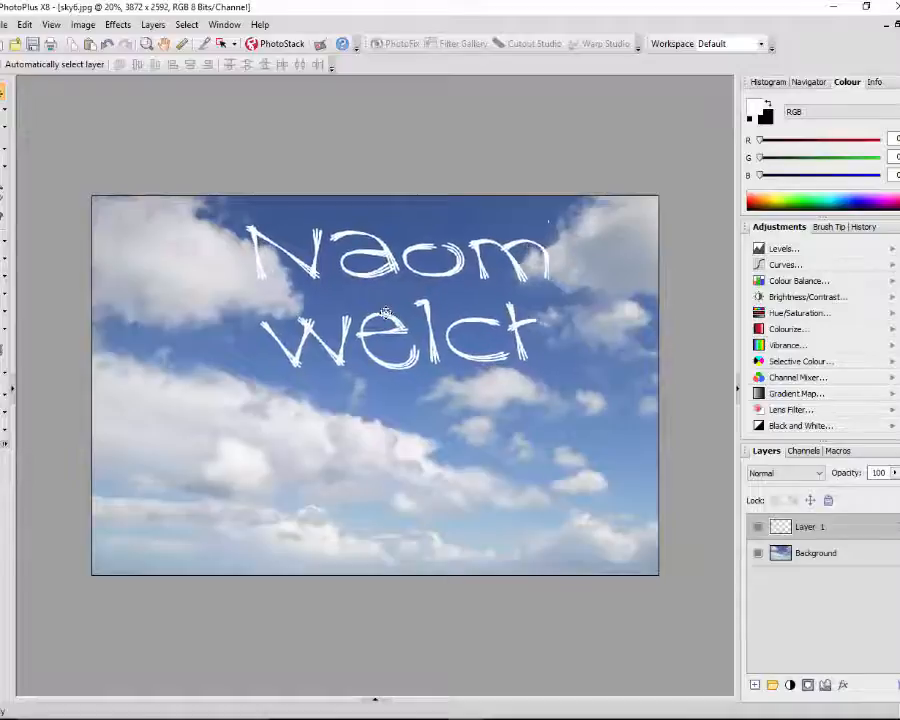
pyautogui.click(10, 157)
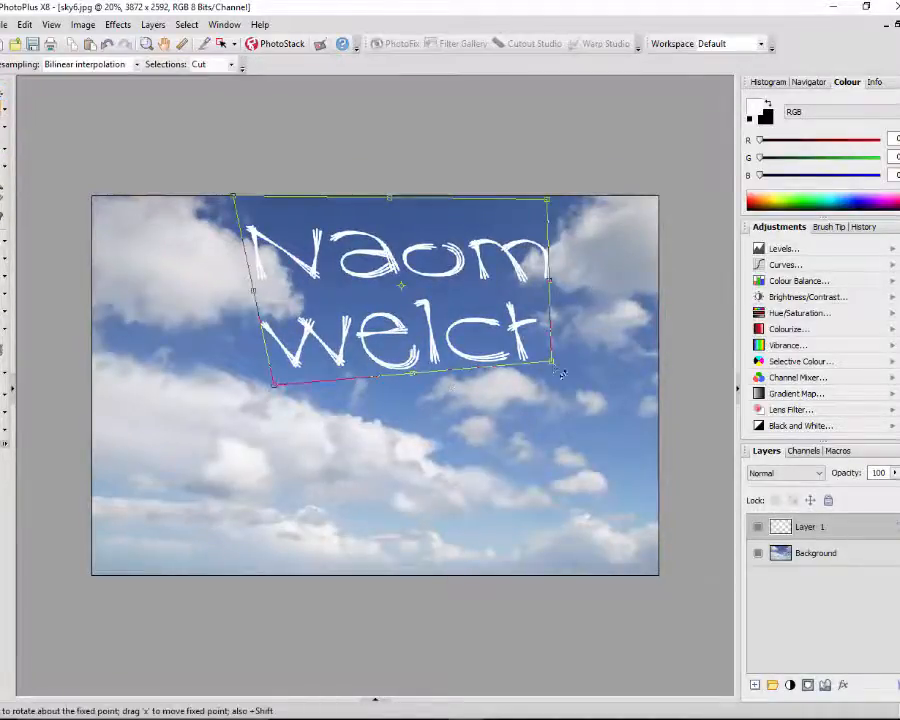
pyautogui.moveTo(552, 362); pyautogui.dragTo(603, 408)
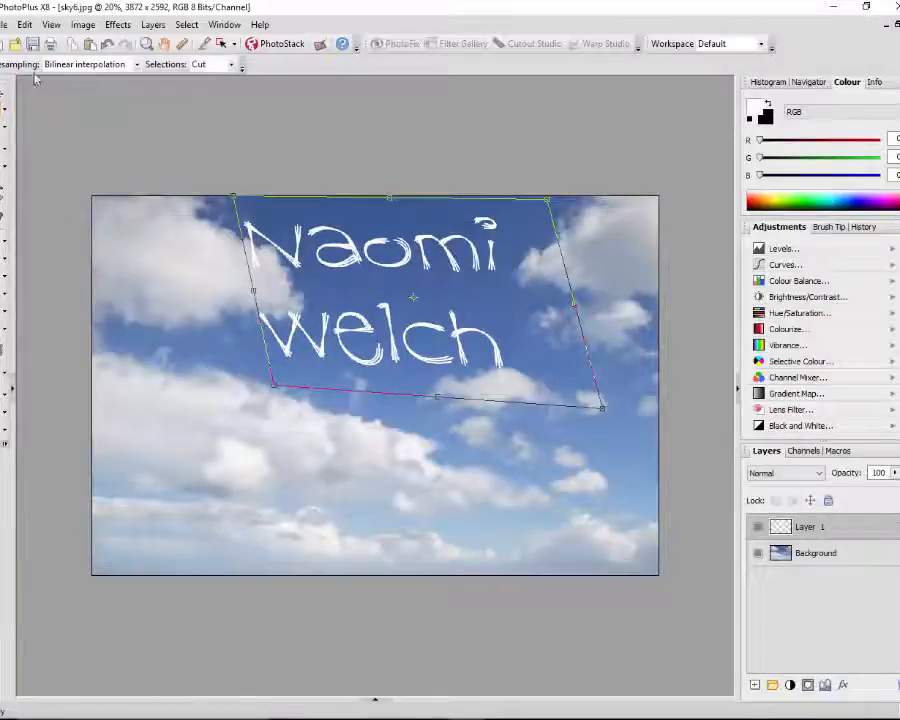
pyautogui.press('v')
pyautogui.moveTo(267, 230); pyautogui.dragTo(298, 232)
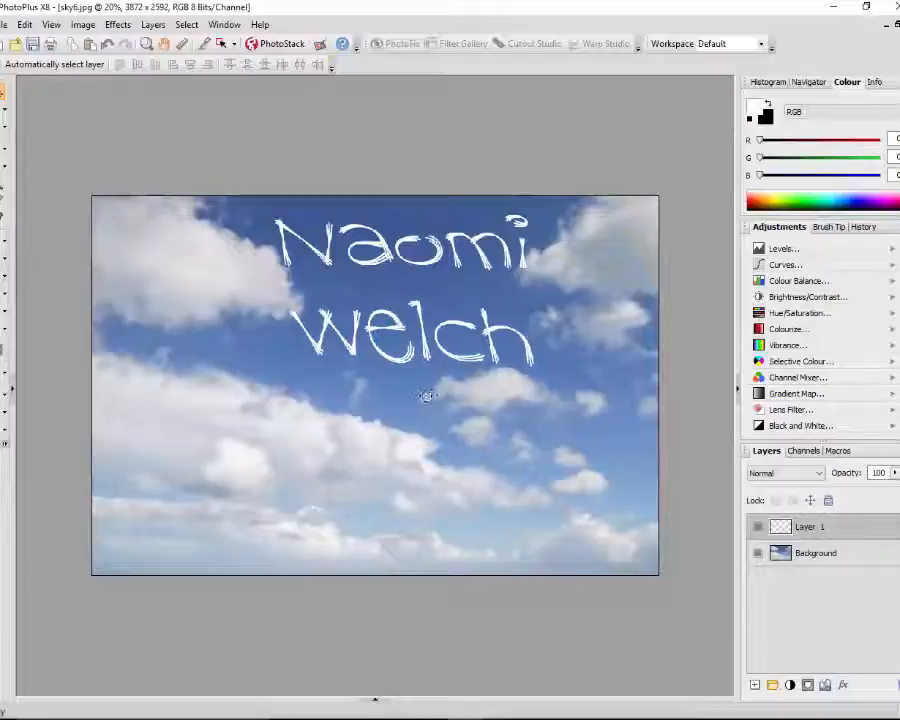
# - Delete the Layer 1 text layer so only the plain sky Background remains
pyautogui.rightClick(837, 530)
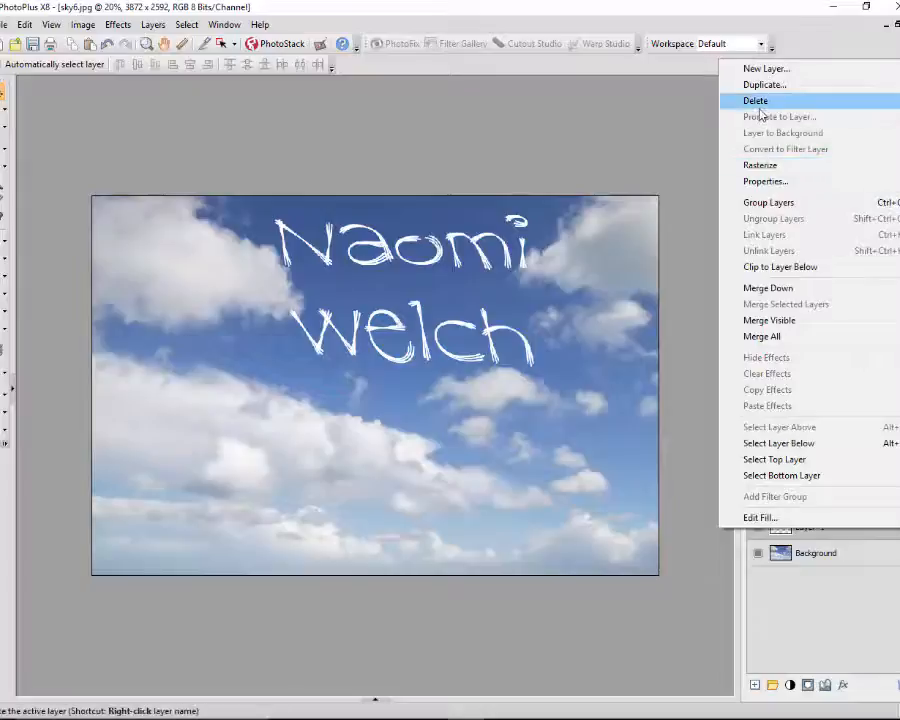
pyautogui.click(760, 106)
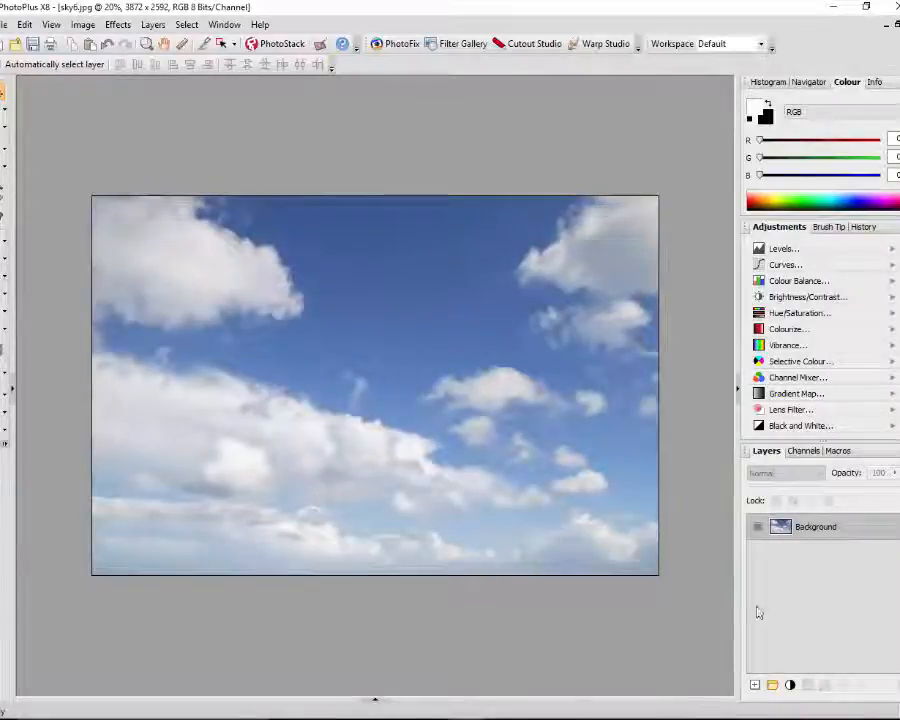
pyautogui.click(756, 686)
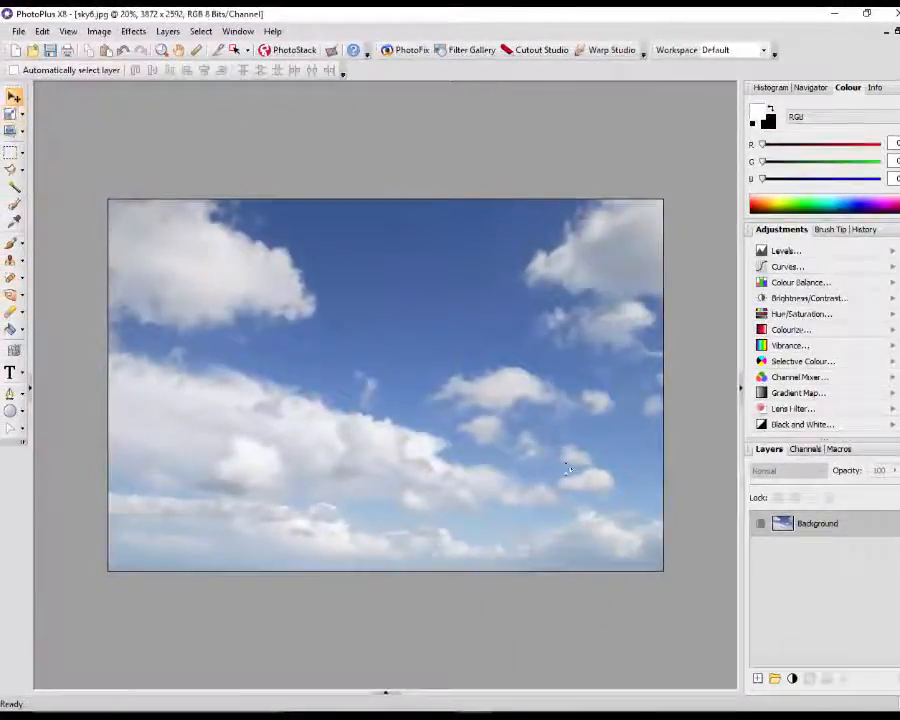
# - Create a new empty Layer 1 above the sky Background
pyautogui.click(757, 678)
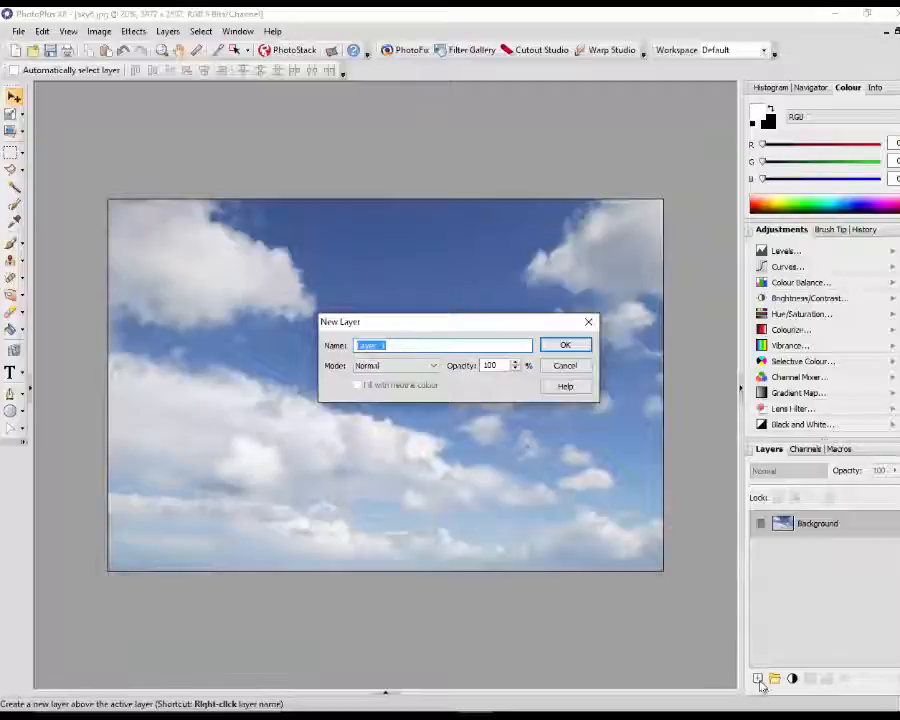
pyautogui.click(566, 345)
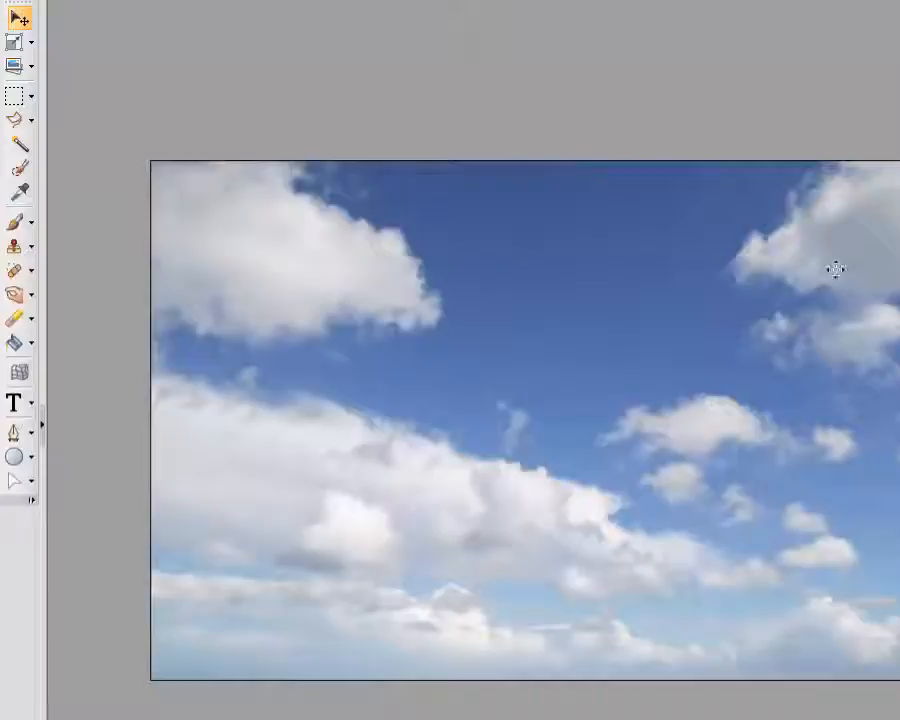
# - Sample a light grey colour from the clouds and switch to the Paintbrush showing its brush tips
pyautogui.click(20, 193)
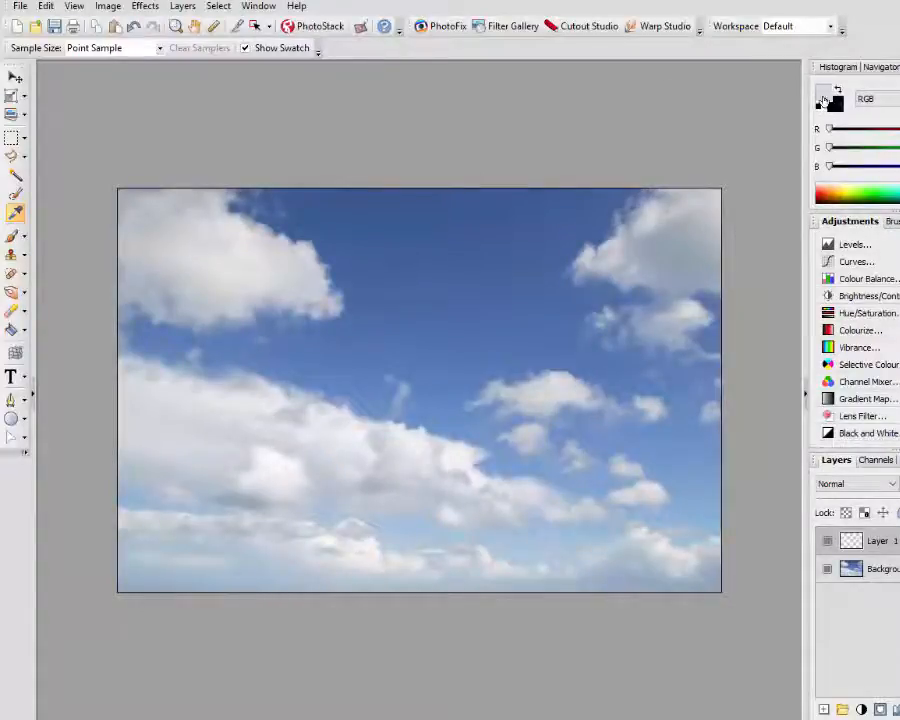
pyautogui.moveTo(265, 225); pyautogui.dragTo(72, 334)
pyautogui.click(12, 240)
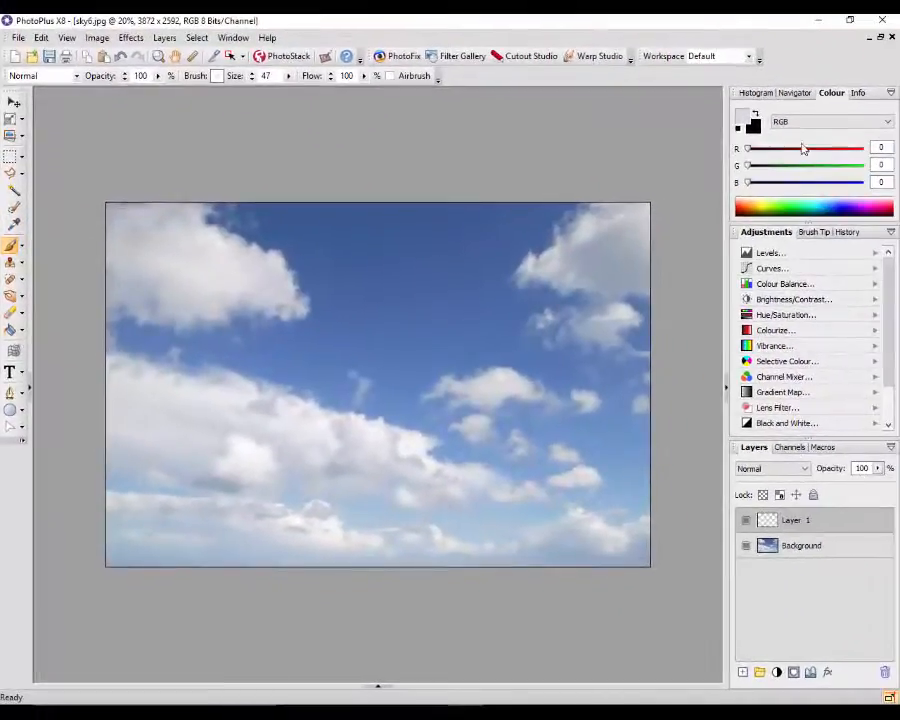
pyautogui.click(821, 235)
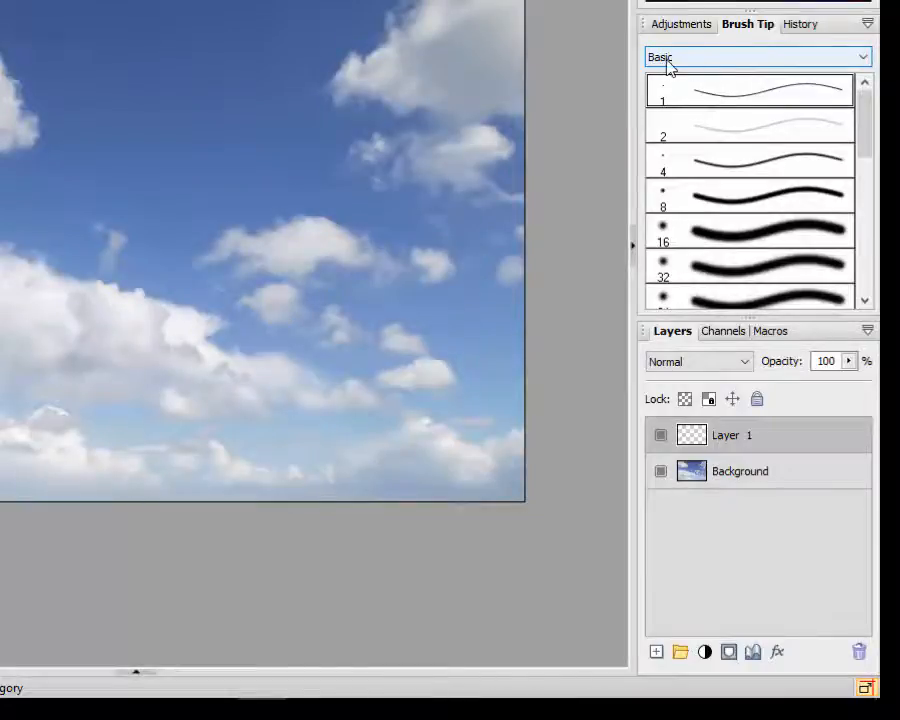
# - Select the size-47 Cloud03 tip from the Effects - Clouds brush category
pyautogui.click(884, 82)
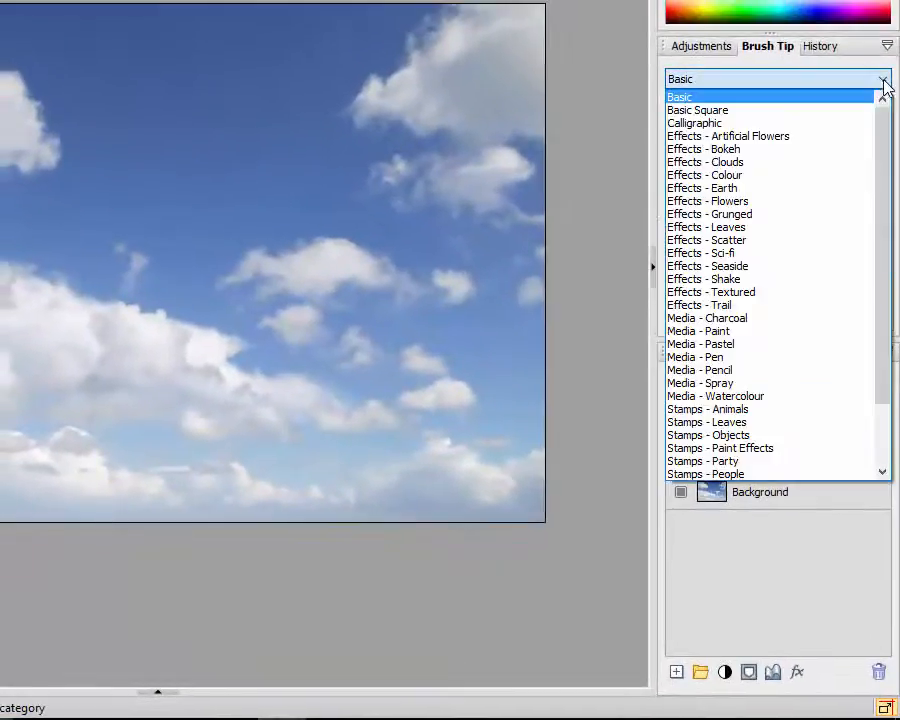
pyautogui.click(727, 167)
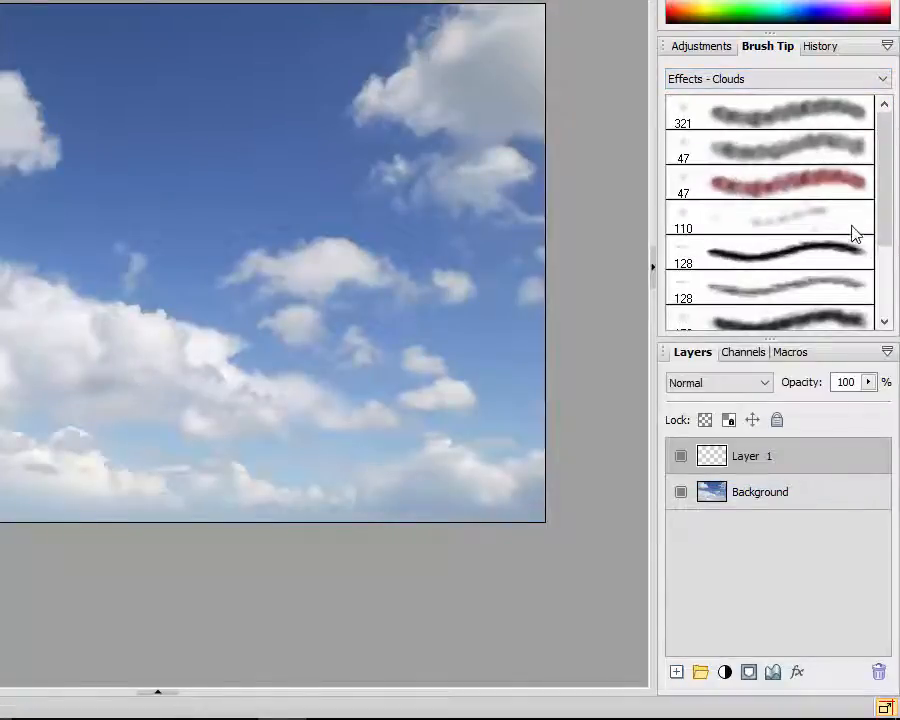
pyautogui.moveTo(888, 164)
pyautogui.mouseDown()
pyautogui.moveTo(890, 230)
pyautogui.moveTo(888, 220)
pyautogui.mouseUp()
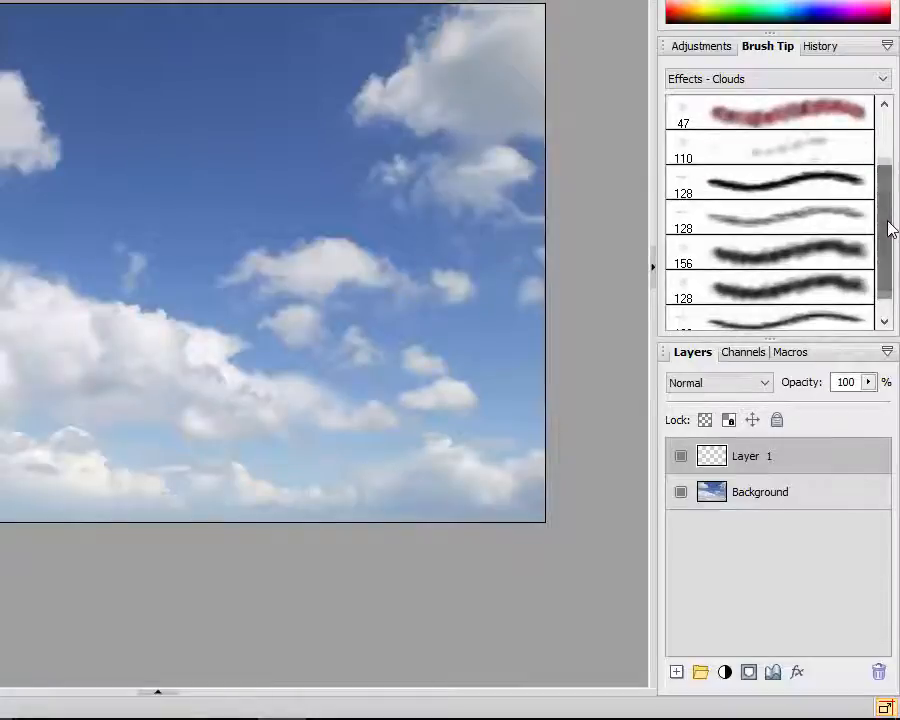
pyautogui.click(783, 118)
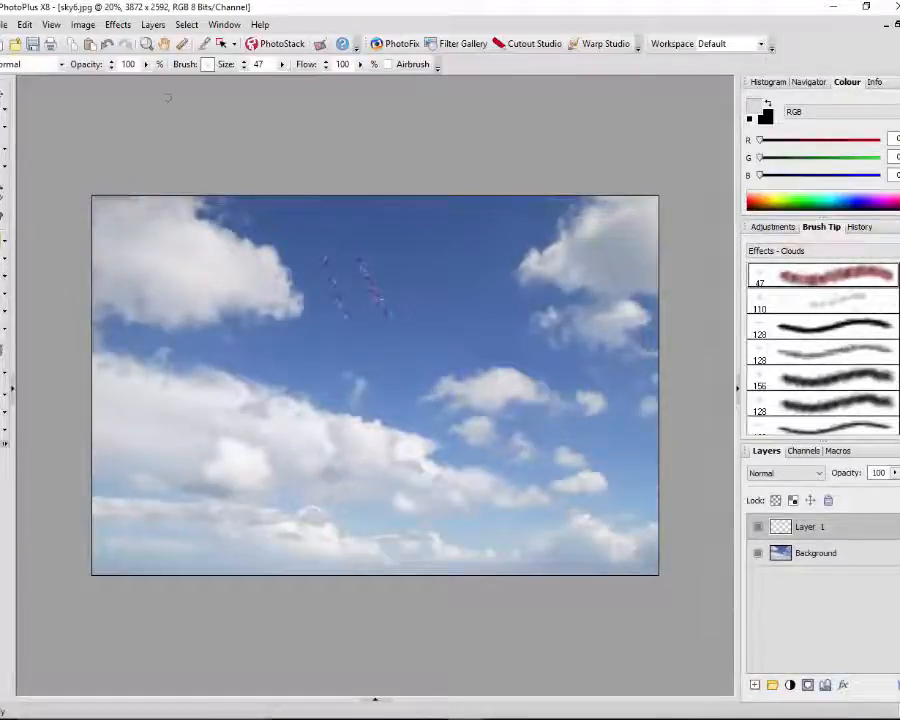
# - Undo the two test dabs, then turn off brush colour variation and set shape spacing to 62
pyautogui.click(107, 44)
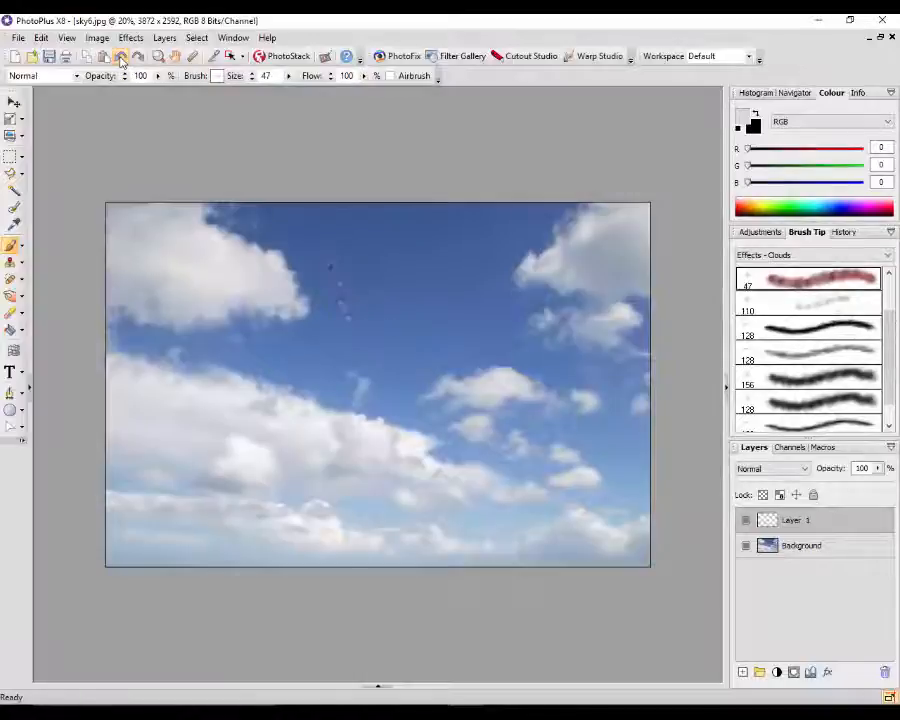
pyautogui.click(120, 58)
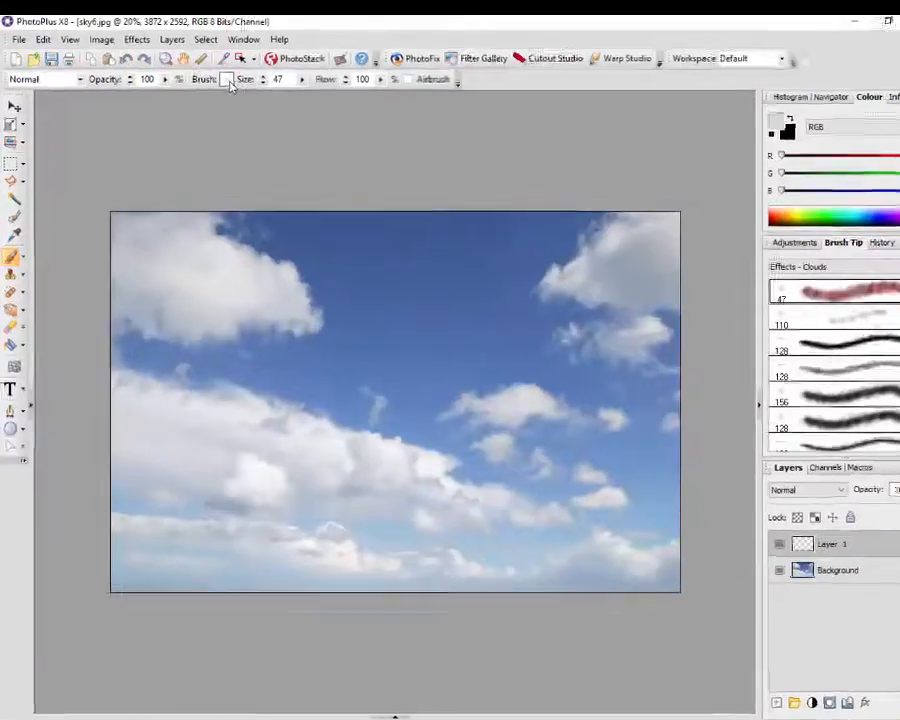
pyautogui.click(218, 79)
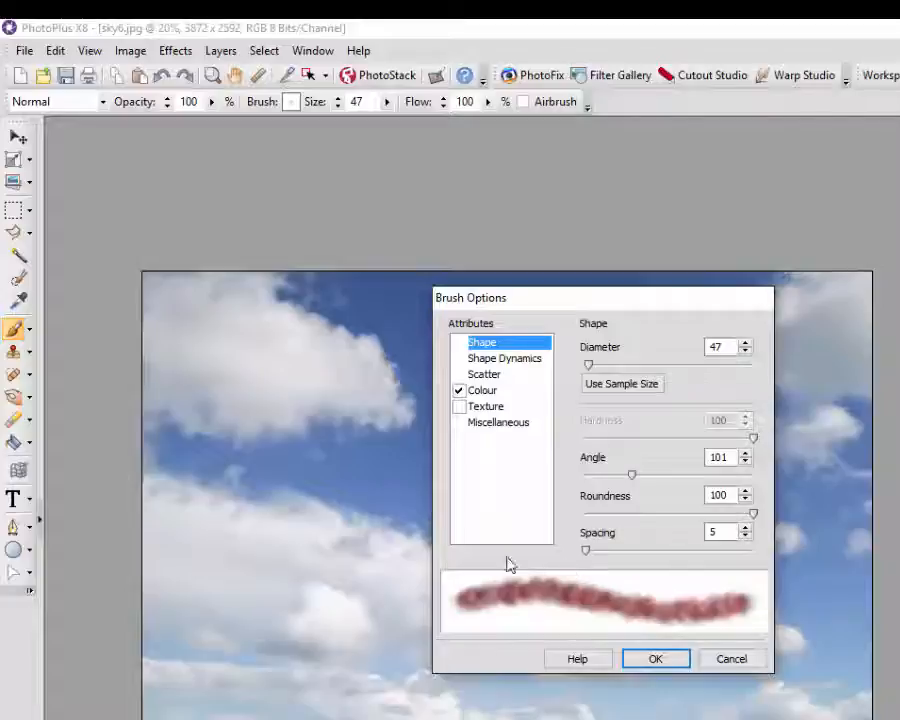
pyautogui.click(460, 393)
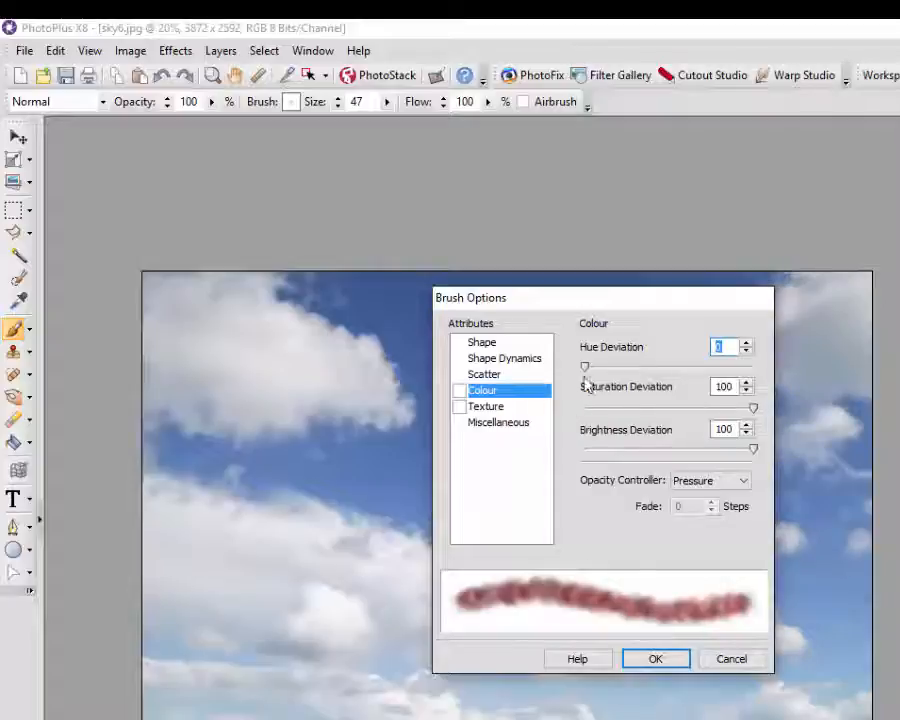
pyautogui.click(482, 344)
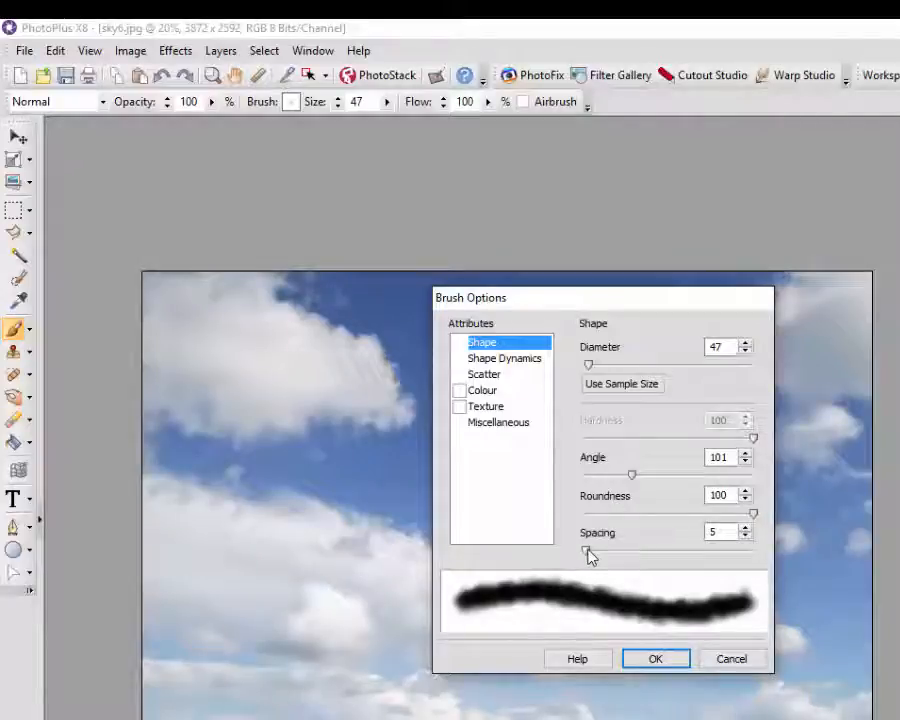
pyautogui.moveTo(588, 556); pyautogui.dragTo(606, 551)
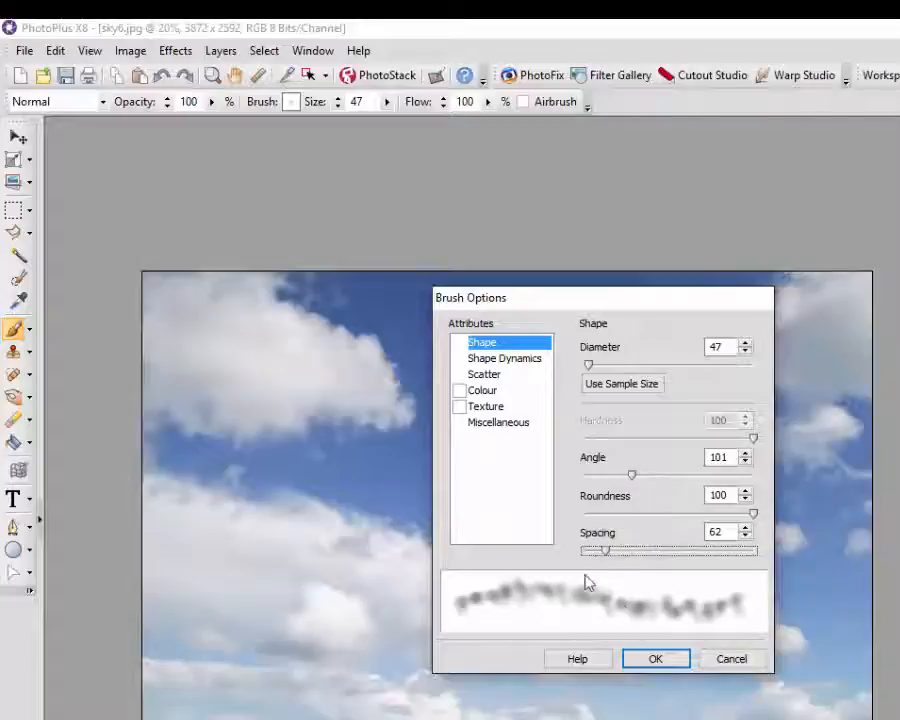
pyautogui.click(664, 665)
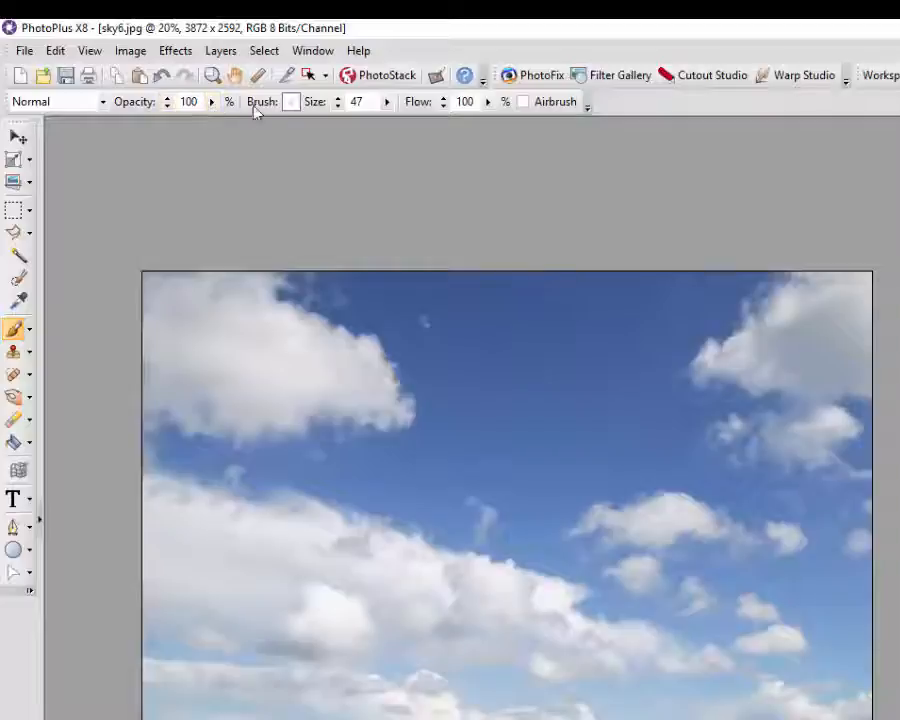
# - Set the brush size to 70 and paint the first name across the upper sky
pyautogui.moveTo(386, 103)
pyautogui.mouseDown()
pyautogui.moveTo(385, 126)
pyautogui.moveTo(405, 127)
pyautogui.mouseUp()
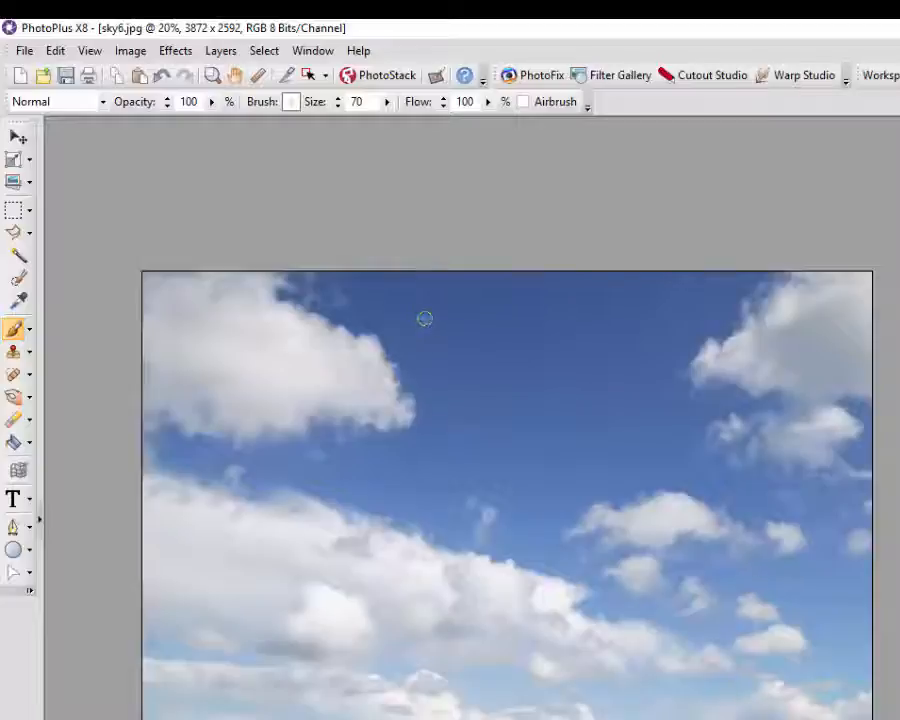
pyautogui.moveTo(424, 331); pyautogui.dragTo(432, 364)
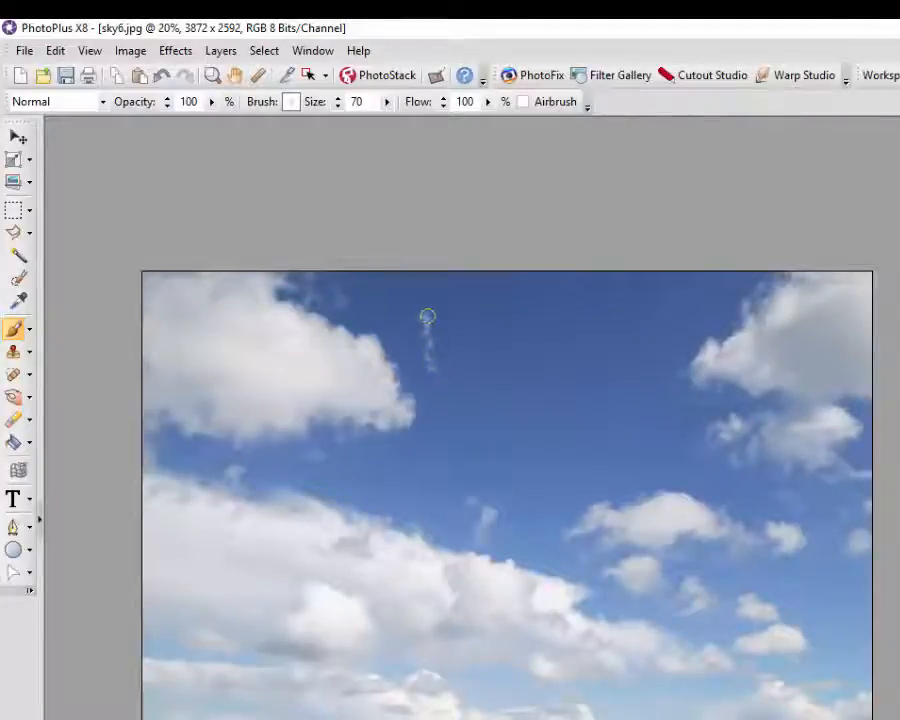
pyautogui.moveTo(427, 317)
pyautogui.mouseDown()
pyautogui.moveTo(448, 335)
pyautogui.moveTo(442, 330)
pyautogui.moveTo(462, 372)
pyautogui.moveTo(464, 313)
pyautogui.moveTo(492, 372)
pyautogui.moveTo(518, 357)
pyautogui.moveTo(524, 382)
pyautogui.mouseUp()
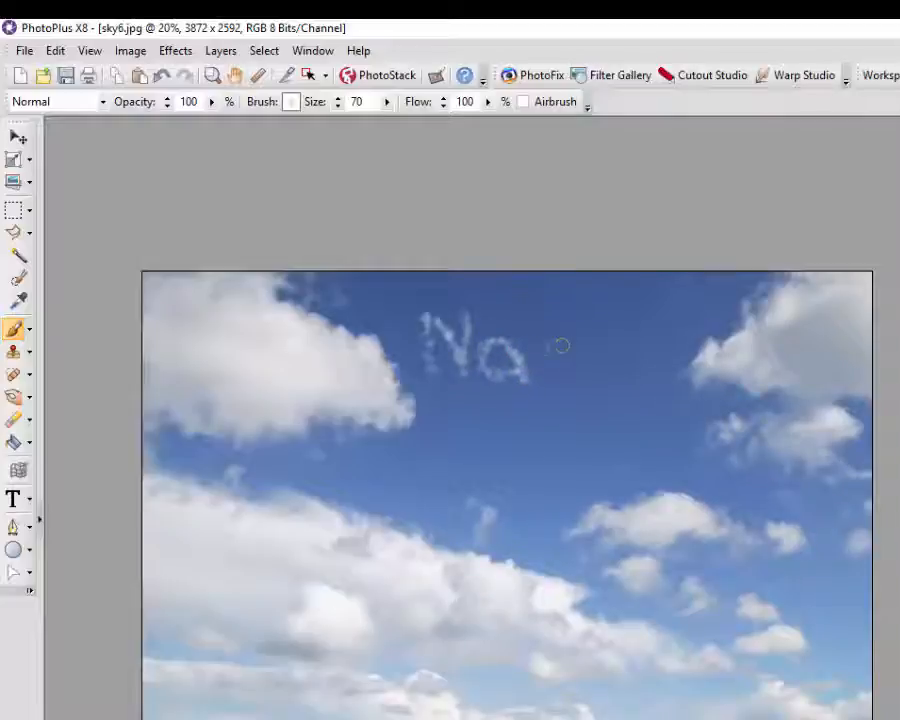
pyautogui.moveTo(556, 344)
pyautogui.mouseDown()
pyautogui.moveTo(567, 378)
pyautogui.moveTo(571, 348)
pyautogui.moveTo(589, 381)
pyautogui.moveTo(595, 348)
pyautogui.moveTo(609, 366)
pyautogui.moveTo(631, 348)
pyautogui.moveTo(645, 391)
pyautogui.moveTo(662, 348)
pyautogui.moveTo(665, 392)
pyautogui.mouseUp()
pyautogui.click(661, 315)
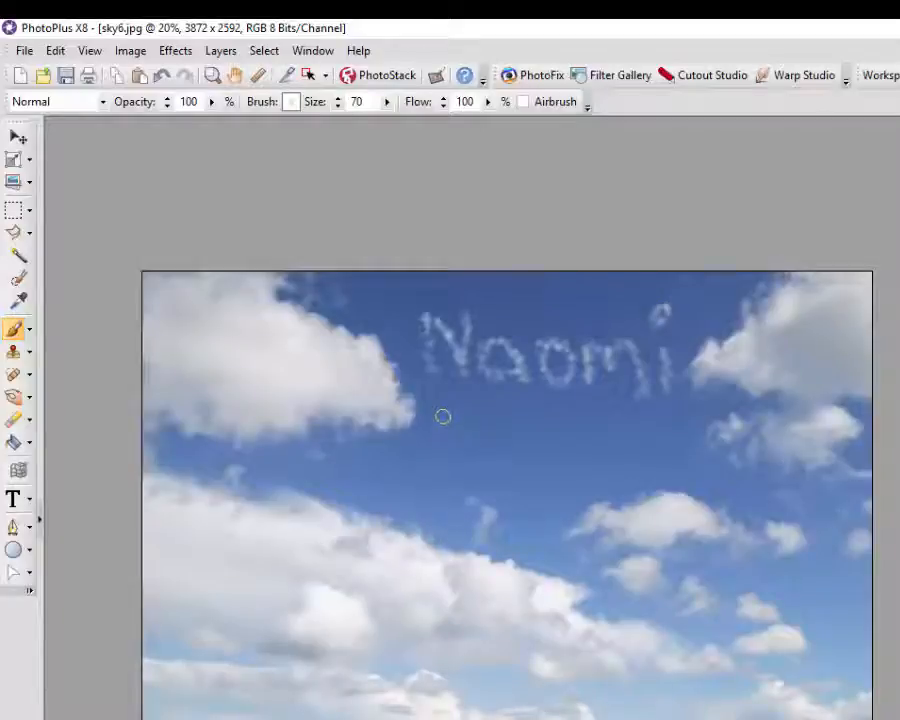
# - Paint the surname in cloud strokes on a second line below the first name
pyautogui.moveTo(424, 410)
pyautogui.mouseDown()
pyautogui.moveTo(430, 460)
pyautogui.moveTo(443, 443)
pyautogui.moveTo(471, 465)
pyautogui.moveTo(465, 405)
pyautogui.moveTo(512, 437)
pyautogui.moveTo(493, 439)
pyautogui.moveTo(493, 456)
pyautogui.moveTo(514, 470)
pyautogui.moveTo(543, 440)
pyautogui.moveTo(562, 465)
pyautogui.mouseUp()
pyautogui.moveTo(600, 432)
pyautogui.mouseDown()
pyautogui.moveTo(579, 443)
pyautogui.moveTo(604, 458)
pyautogui.mouseUp()
pyautogui.moveTo(620, 398)
pyautogui.mouseDown()
pyautogui.moveTo(642, 472)
pyautogui.moveTo(672, 452)
pyautogui.moveTo(688, 474)
pyautogui.mouseUp()
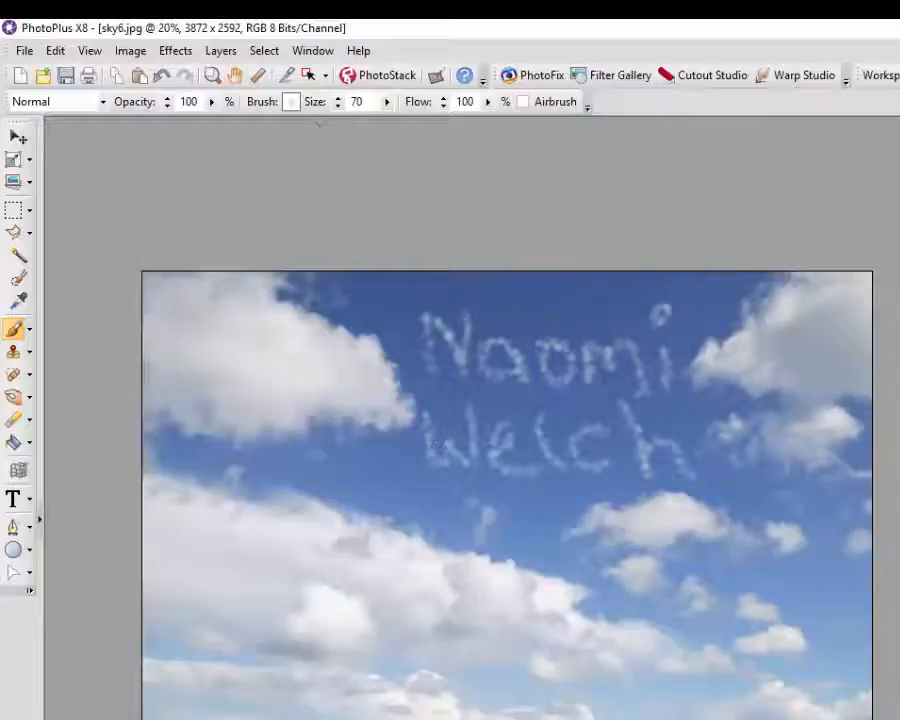
# - Reduce the cloud brush's dab spacing from 62 to 40 in Brush Options
pyautogui.click(291, 103)
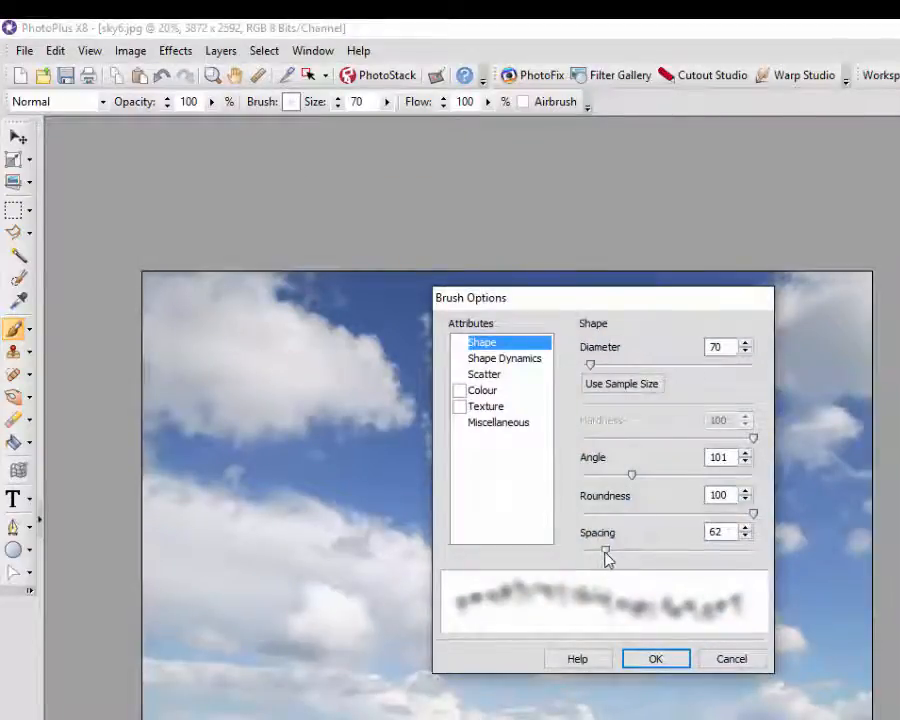
pyautogui.moveTo(605, 556); pyautogui.dragTo(599, 557)
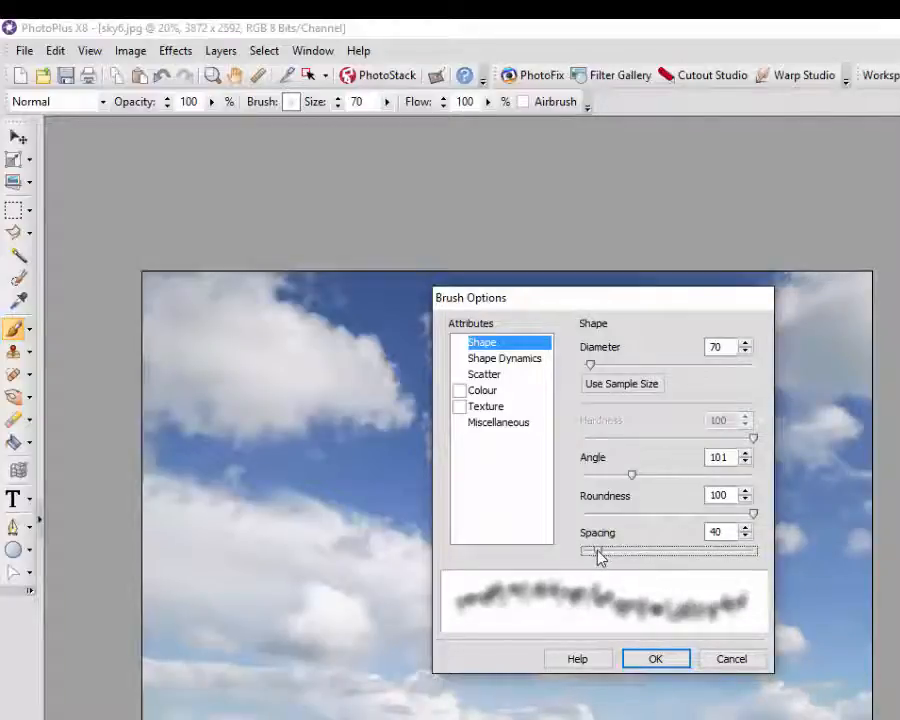
pyautogui.click(656, 659)
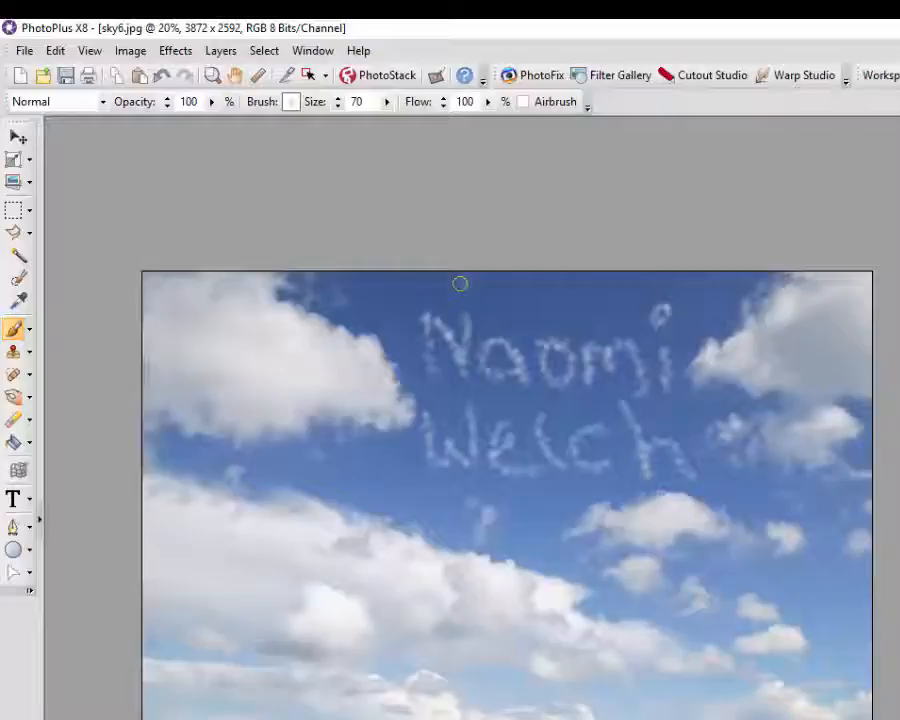
pyautogui.moveTo(460, 283)
pyautogui.mouseDown()
pyautogui.moveTo(436, 306)
pyautogui.moveTo(494, 301)
pyautogui.moveTo(481, 298)
pyautogui.moveTo(488, 318)
pyautogui.moveTo(523, 325)
pyautogui.moveTo(524, 300)
pyautogui.moveTo(549, 297)
pyautogui.moveTo(568, 325)
pyautogui.mouseUp()
pyautogui.moveTo(613, 290)
pyautogui.mouseDown()
pyautogui.moveTo(597, 317)
pyautogui.moveTo(612, 312)
pyautogui.mouseUp()
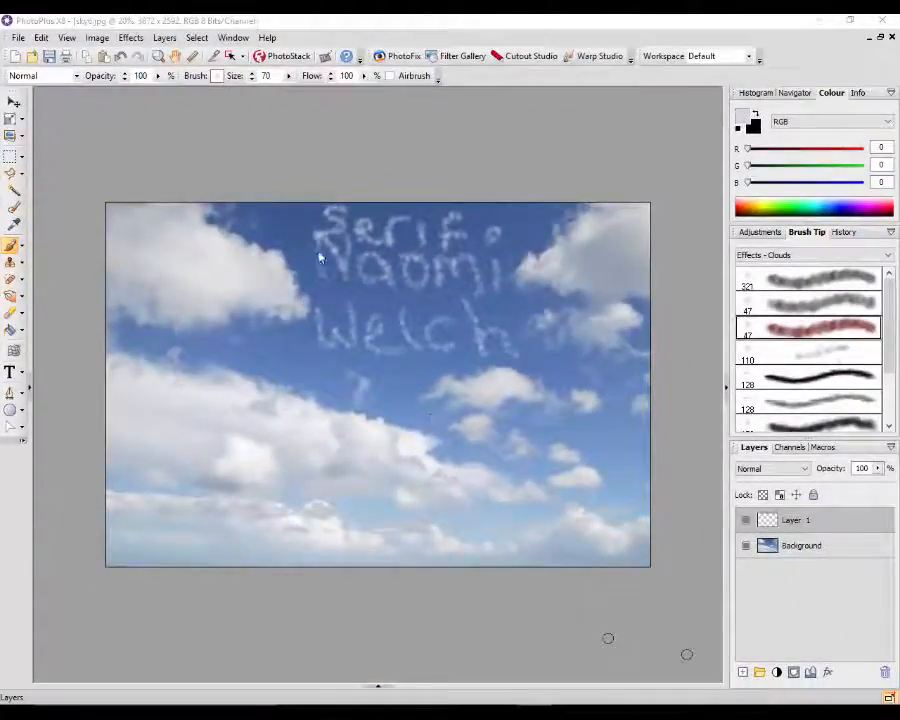
pyautogui.click(107, 46)
pyautogui.click(107, 46)
pyautogui.click(107, 46)
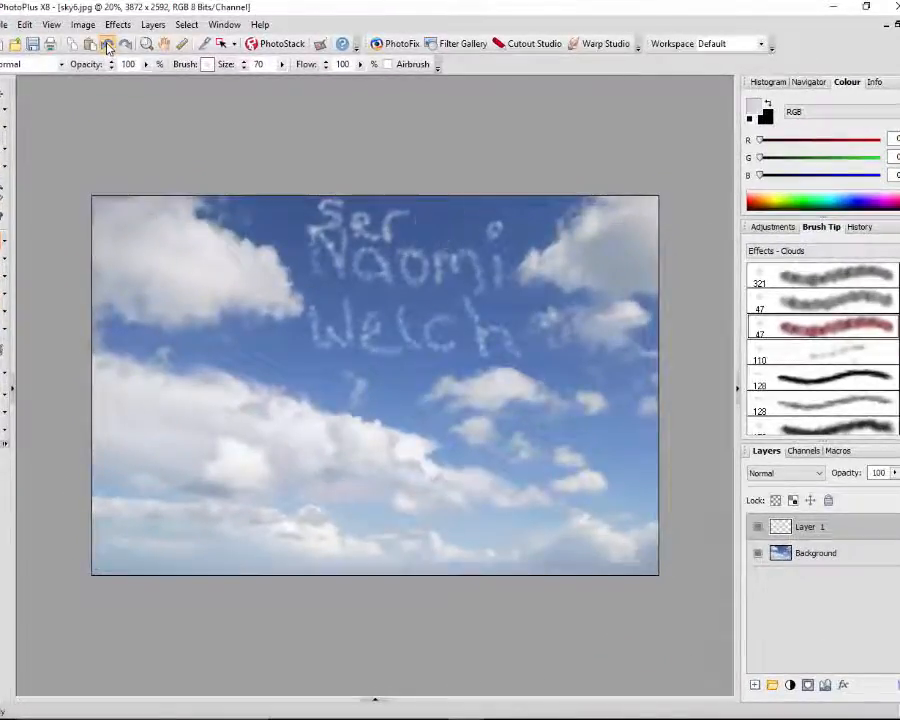
pyautogui.click(107, 46)
pyautogui.click(107, 46)
pyautogui.click(107, 46)
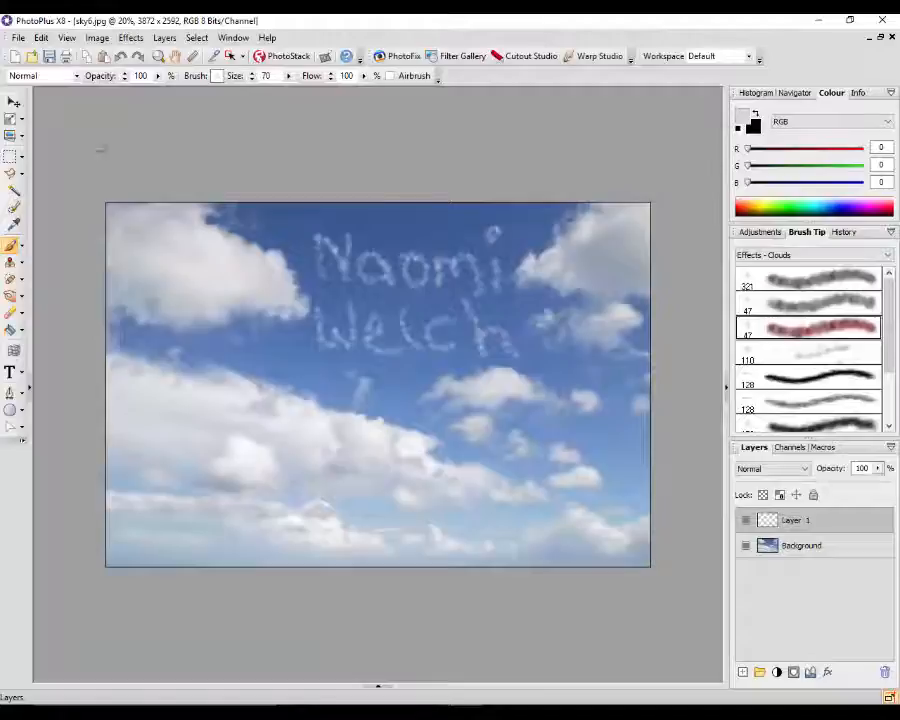
# - Skew the cloud-lettered name on Layer 1 with the Deform tool's corners, then move it slightly upward
pyautogui.click(10, 118)
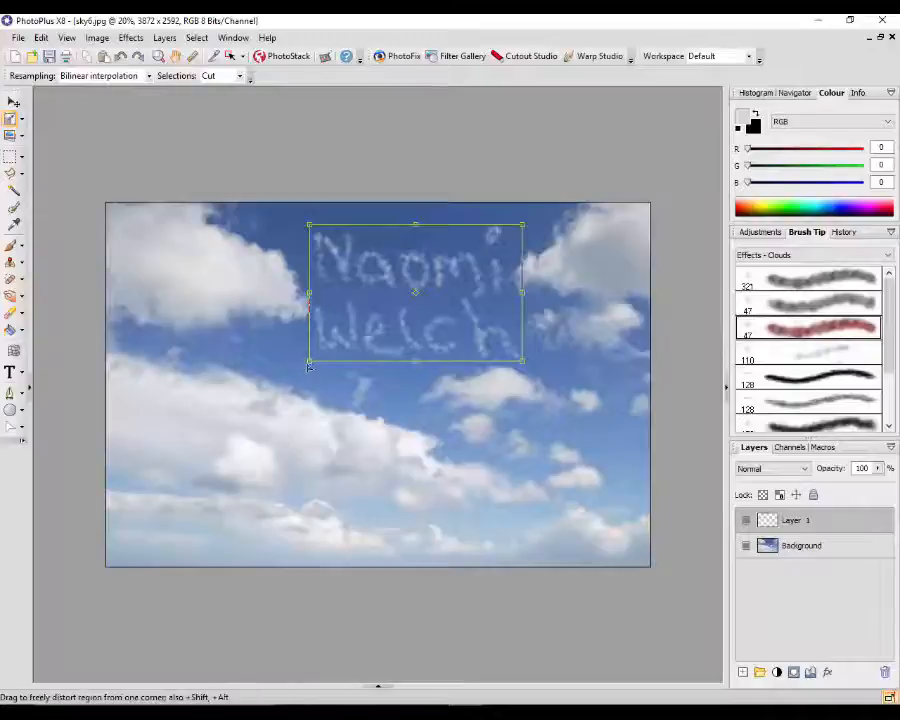
pyautogui.moveTo(310, 364); pyautogui.dragTo(325, 395)
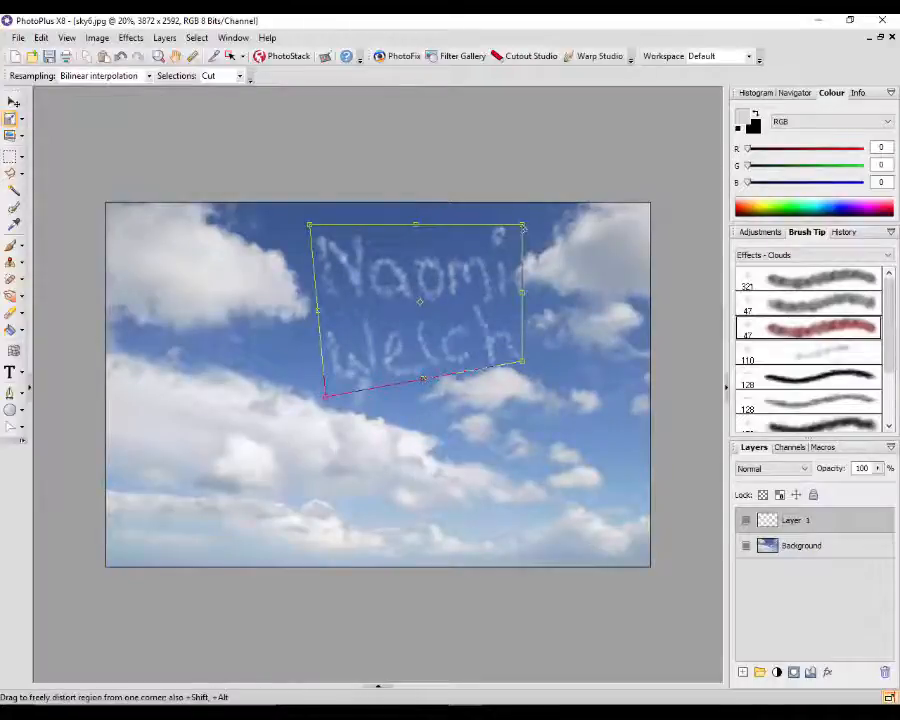
pyautogui.moveTo(522, 226); pyautogui.dragTo(518, 217)
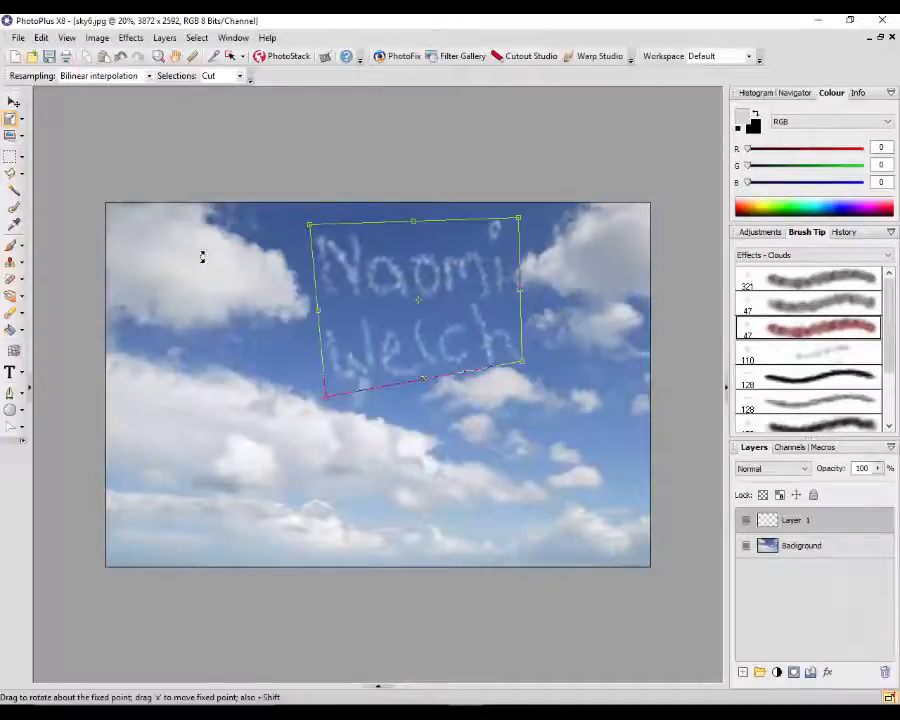
pyautogui.moveTo(309, 225); pyautogui.dragTo(298, 226)
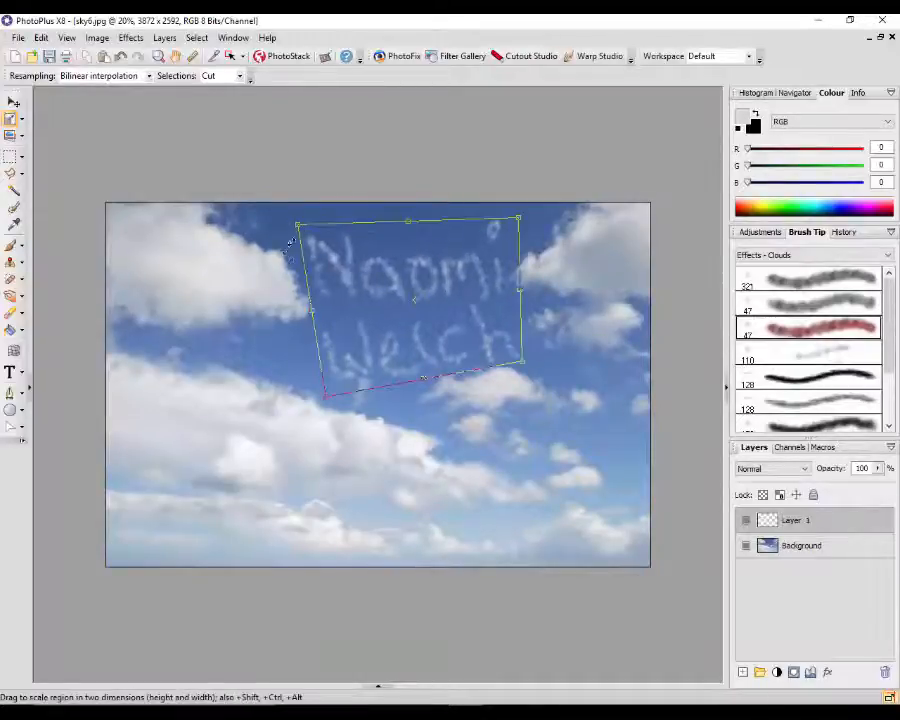
pyautogui.click(13, 104)
pyautogui.moveTo(422, 356); pyautogui.dragTo(418, 333)
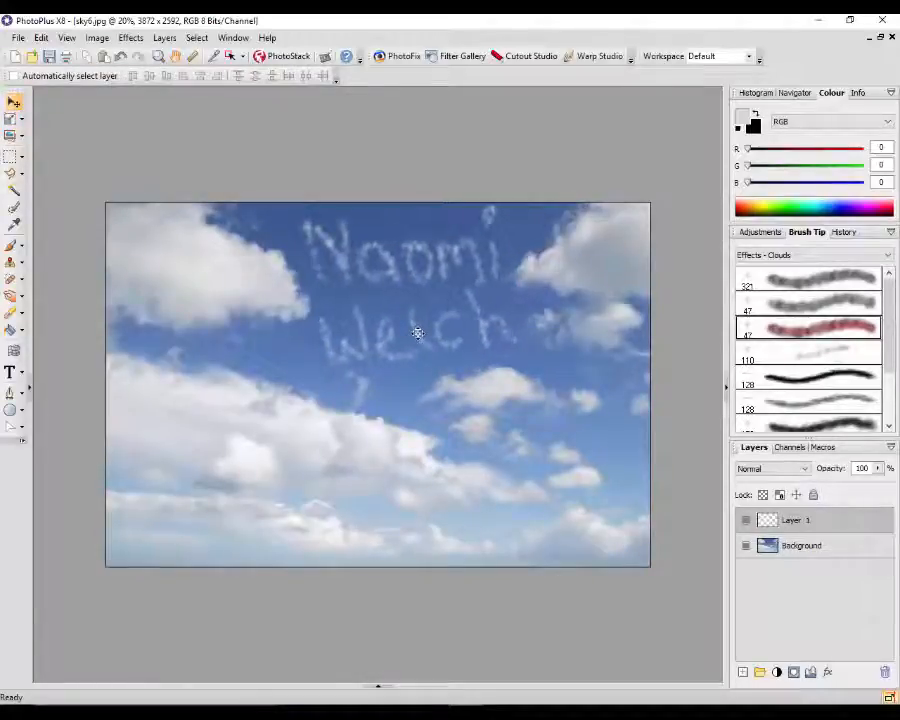